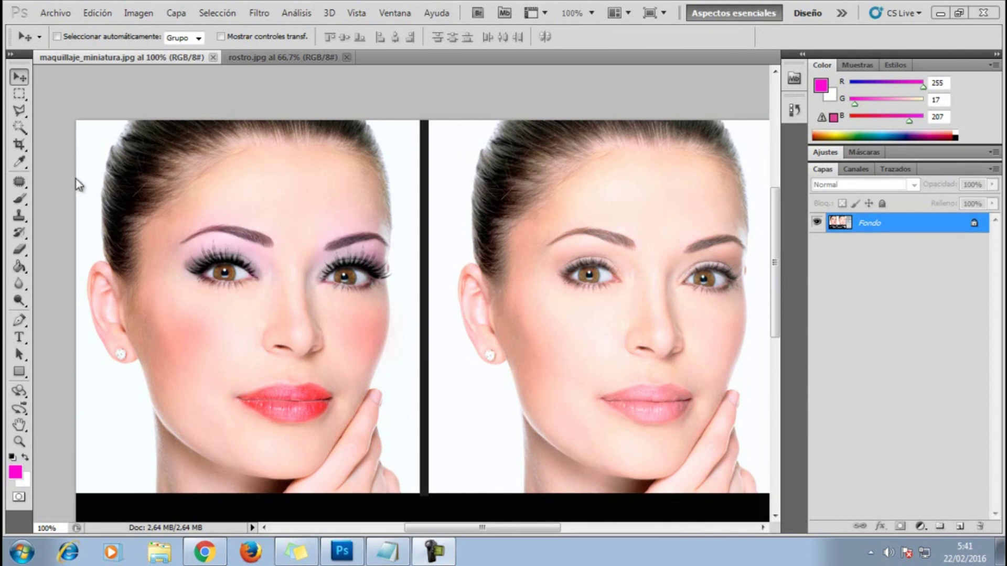
- Close the maquillaje_miniatura.jpg preview so only rostro.jpg stays open
click(213, 58)
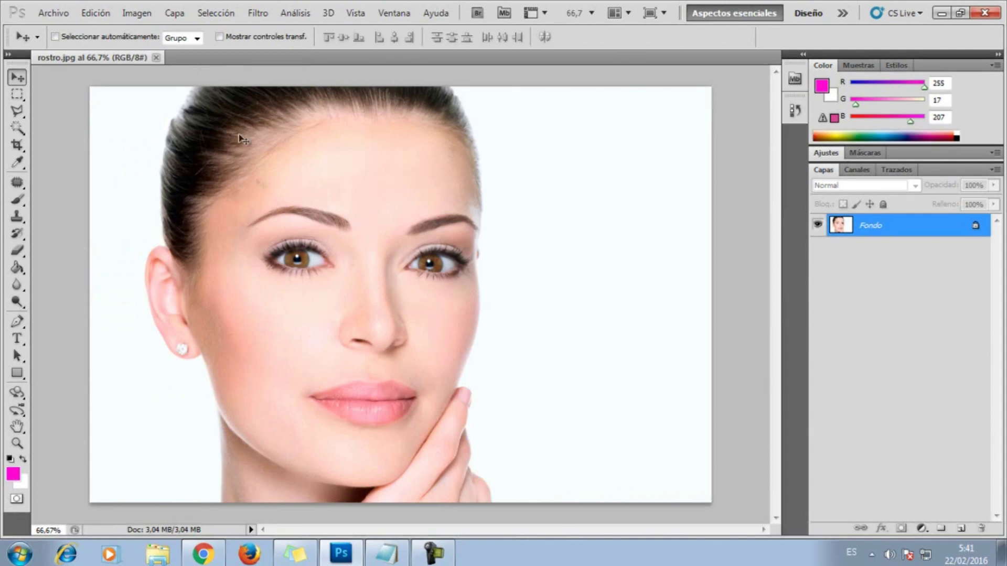
click(178, 16)
mouse_move(187, 29)
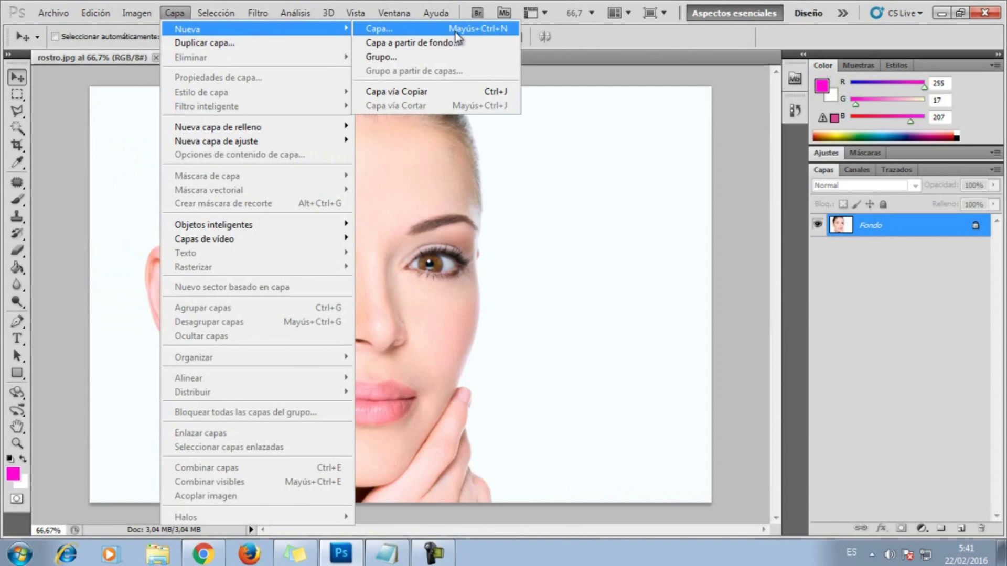
- Create a new layer named Labios above the face photo
click(455, 30)
drag(635, 183, 689, 155)
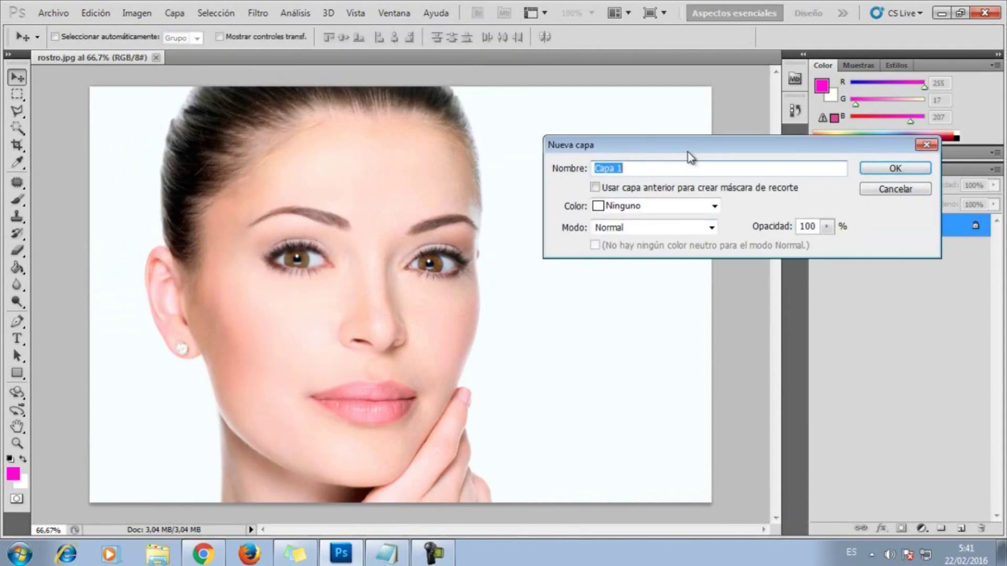
text(Labios)
click(889, 170)
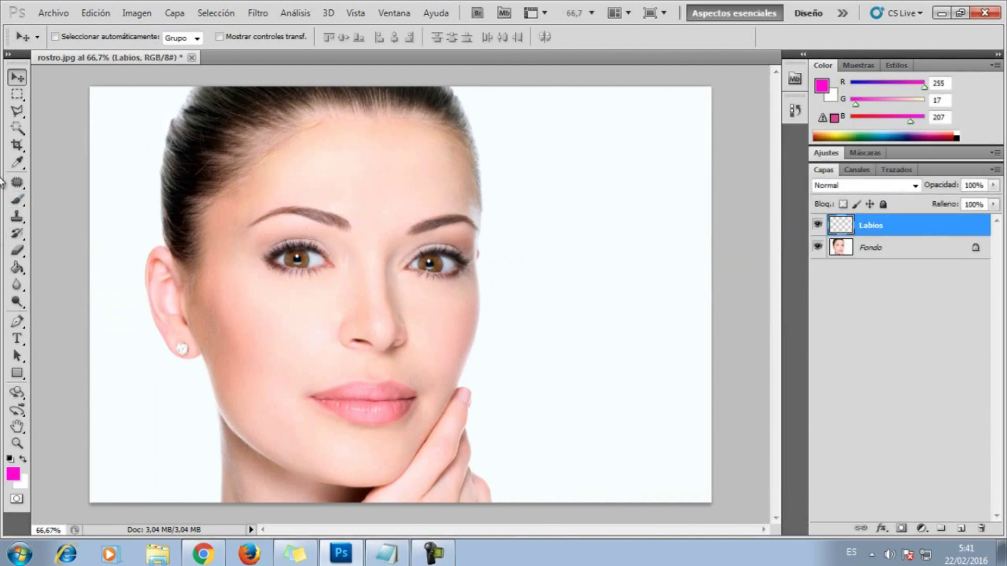
- Set up the Brush tool with black foreground colour and 23 px size
click(17, 200)
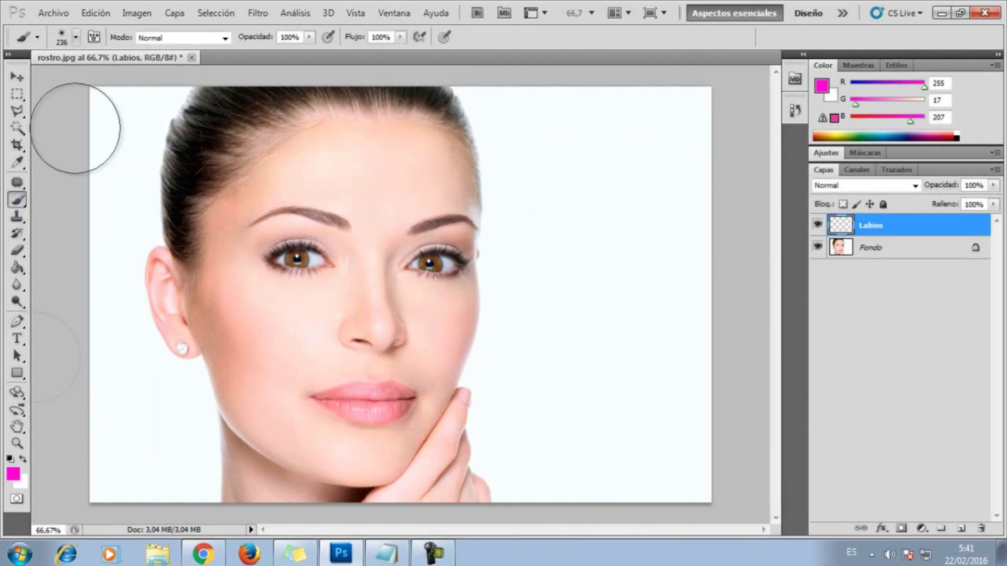
click(13, 474)
drag(666, 303, 613, 393)
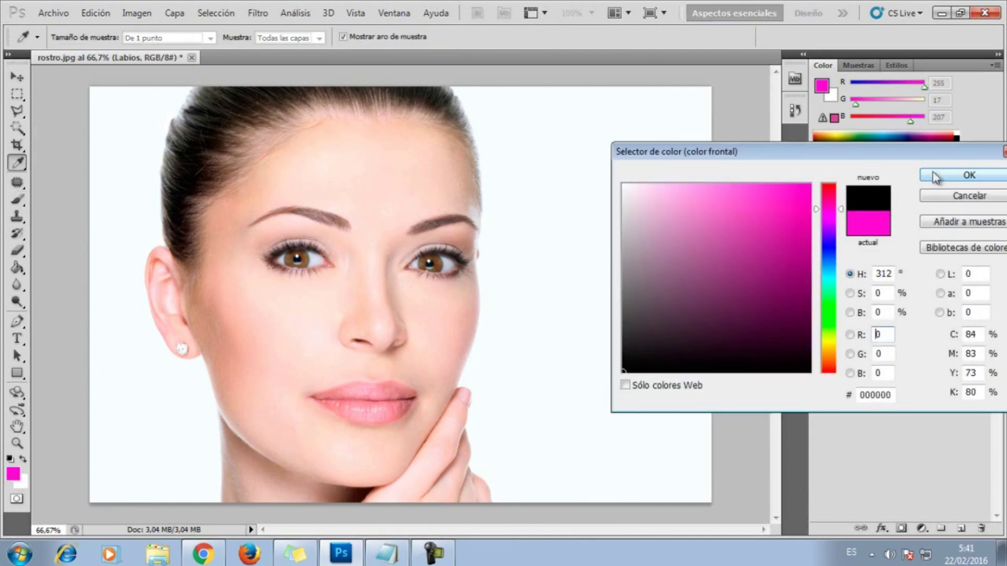
click(965, 175)
click(76, 38)
click(44, 77)
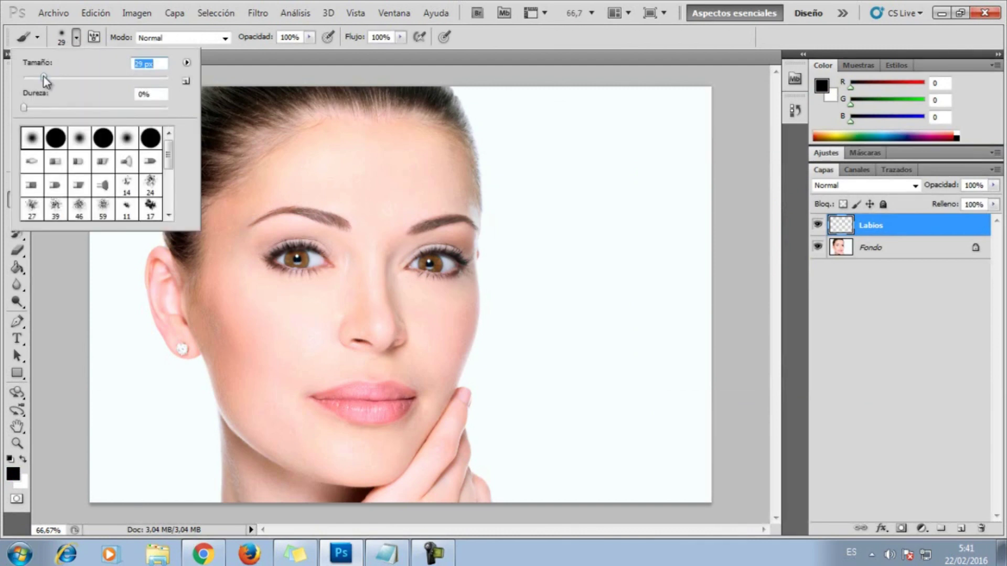
click(59, 79)
drag(58, 78, 50, 78)
click(39, 78)
- Zoom in and paint both lips solid black, then fit the view
drag(331, 394, 342, 390)
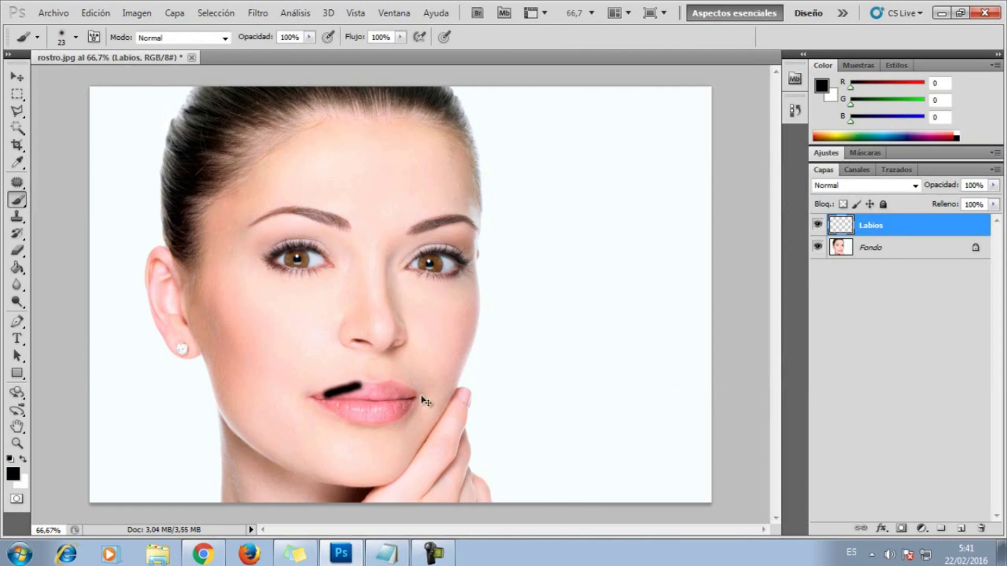
key(ctrl+plus)
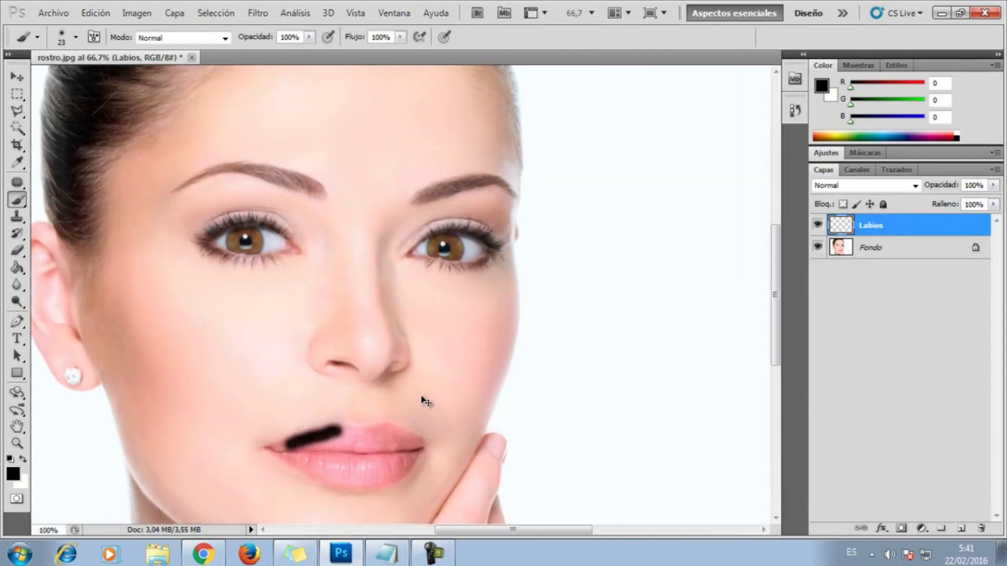
key(ctrl+plus)
key(ctrl+plus)
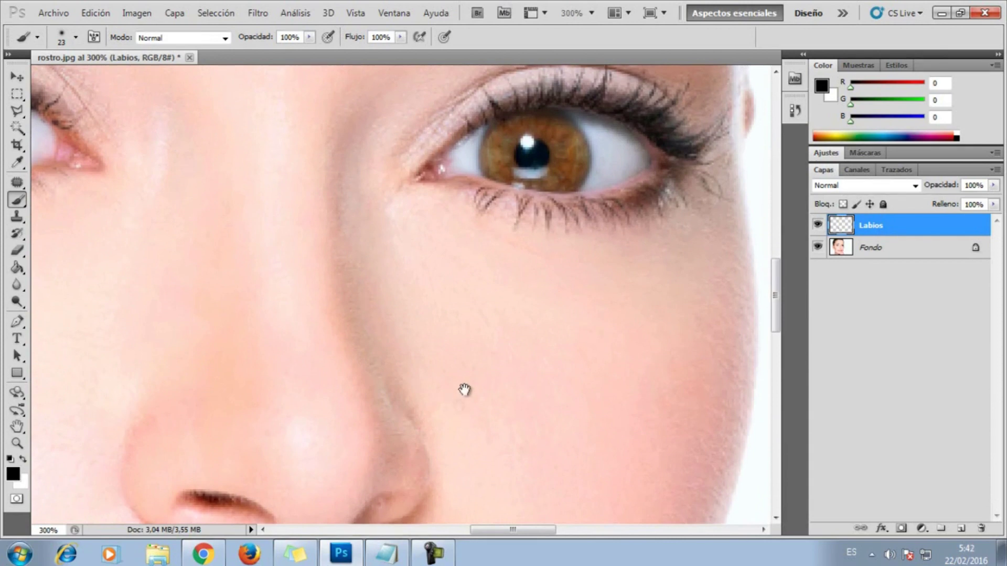
scroll(461, 393, down, 5)
drag(341, 378, 546, 272)
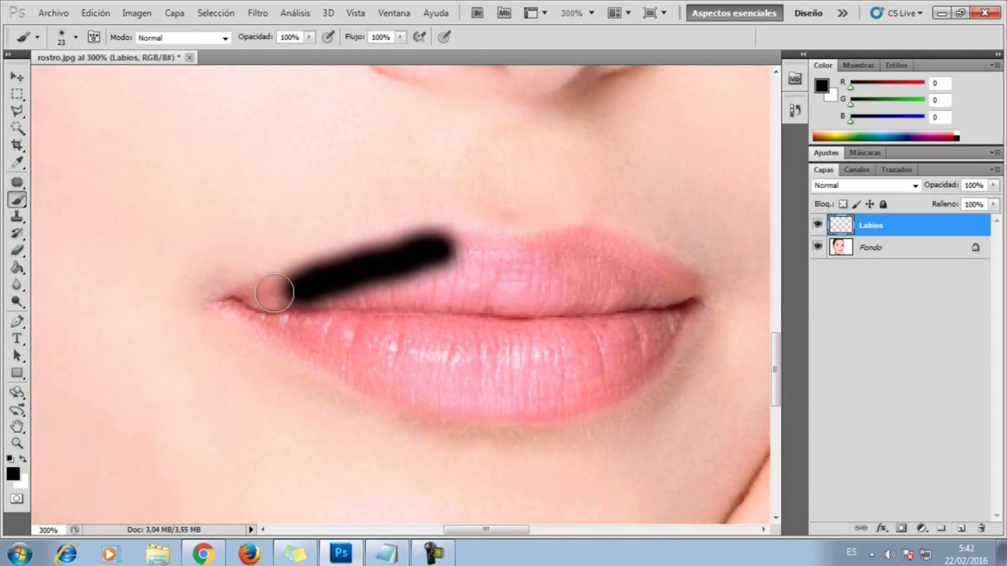
mouse_move(268, 296)
mouse_down()
mouse_move(520, 257)
mouse_move(616, 280)
mouse_move(344, 283)
mouse_move(469, 286)
mouse_up()
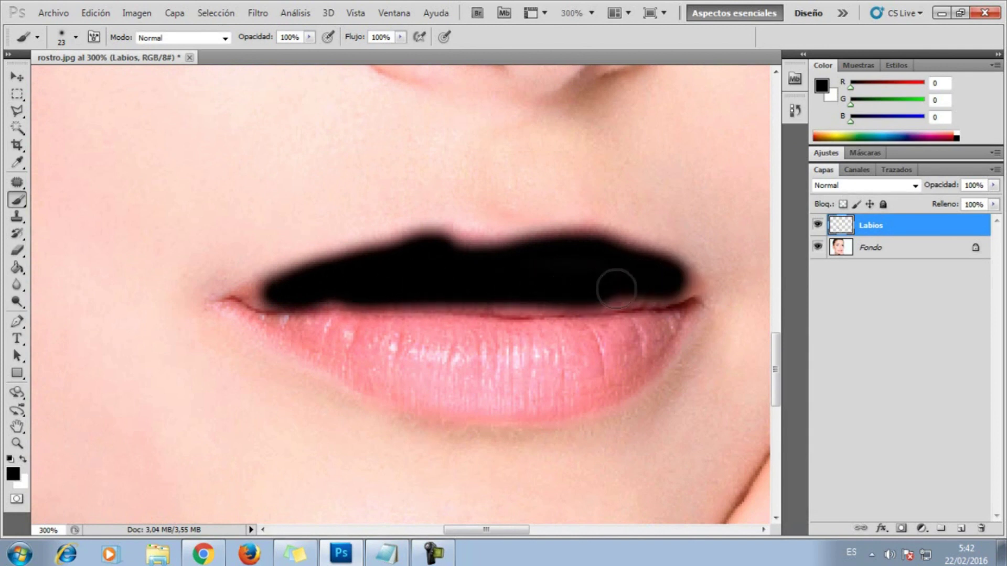
mouse_move(675, 326)
mouse_down()
mouse_move(567, 386)
mouse_move(465, 398)
mouse_move(341, 360)
mouse_move(304, 337)
mouse_move(642, 336)
mouse_move(446, 369)
mouse_move(420, 350)
mouse_move(593, 339)
mouse_move(313, 337)
mouse_move(445, 366)
mouse_move(569, 368)
mouse_up()
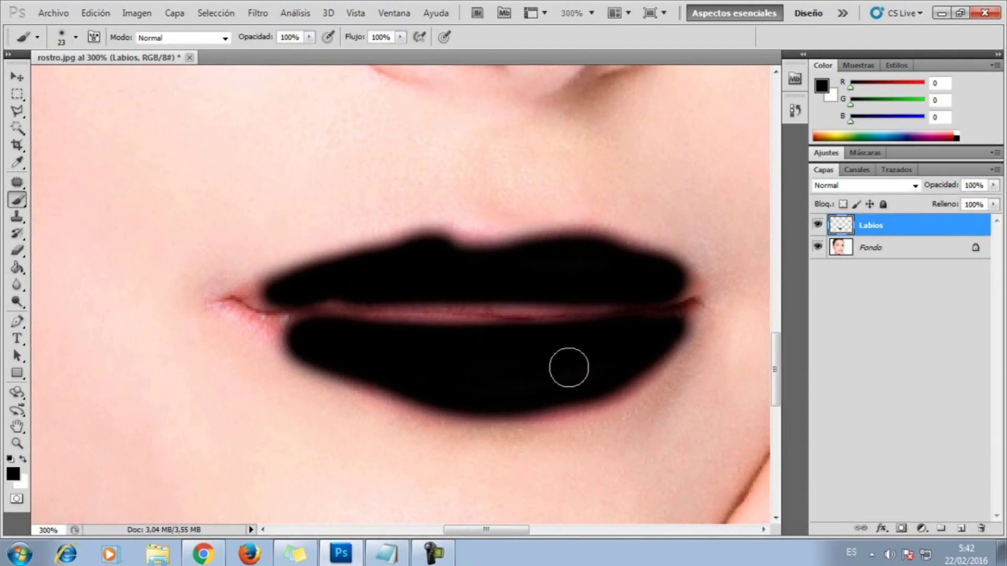
key(ctrl+0)
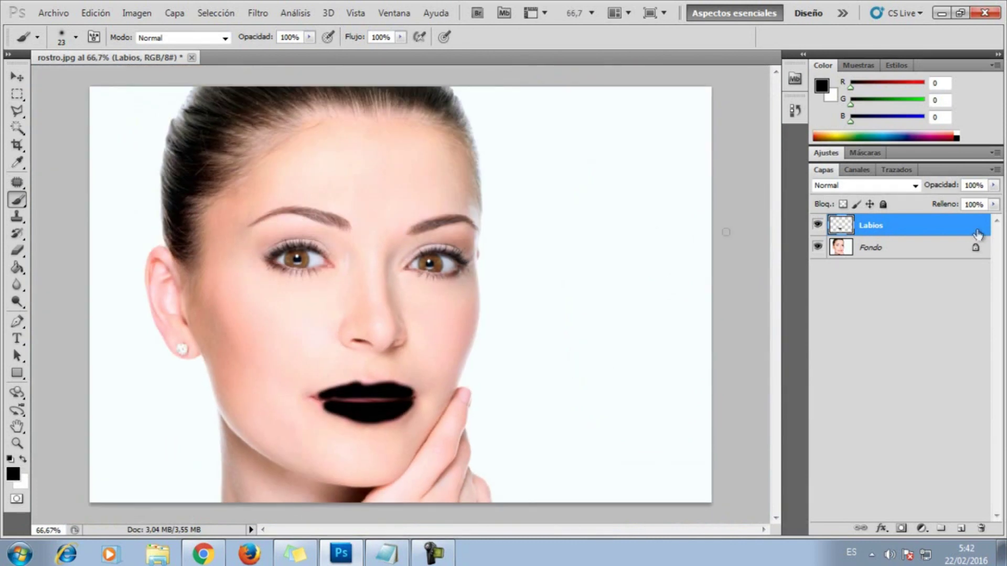
- Set the Labios layer to Superponer blending with 51% fill and 90% opacity
click(914, 186)
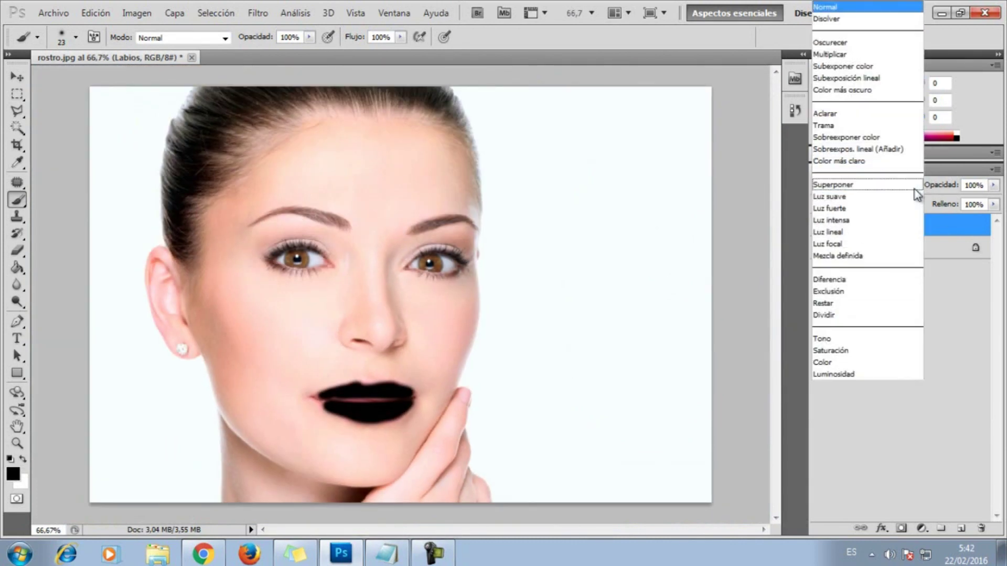
click(835, 185)
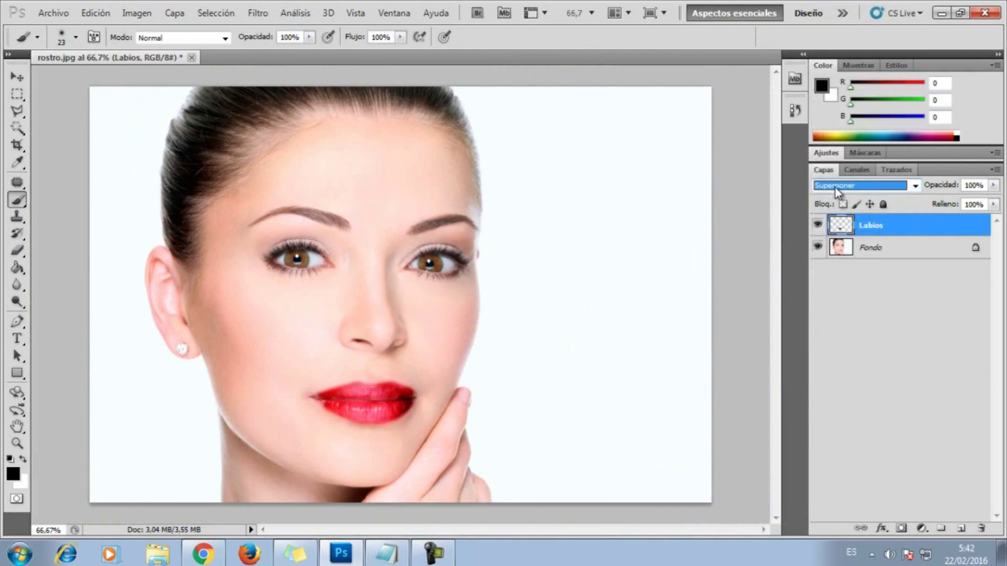
click(16, 78)
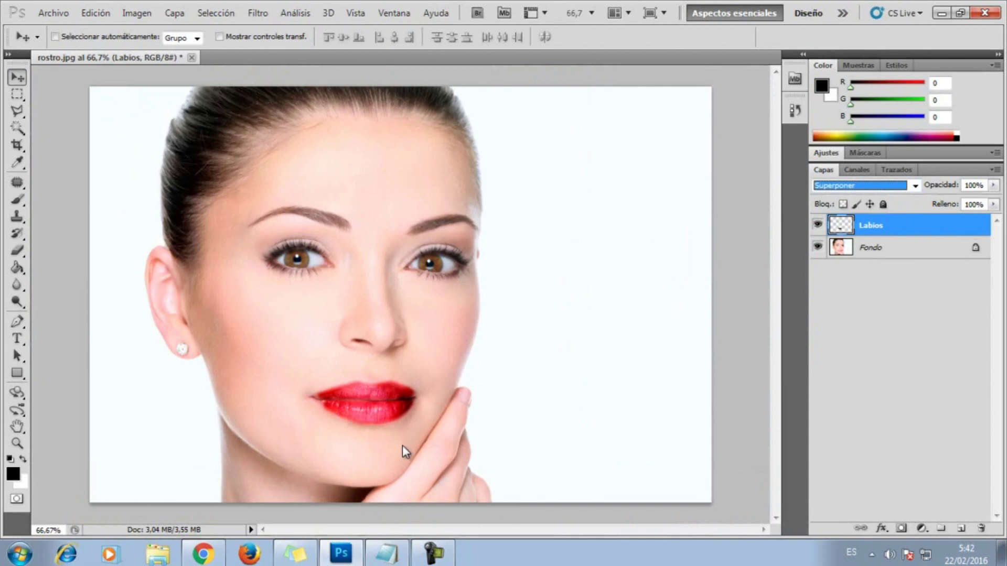
click(994, 204)
drag(988, 224, 964, 226)
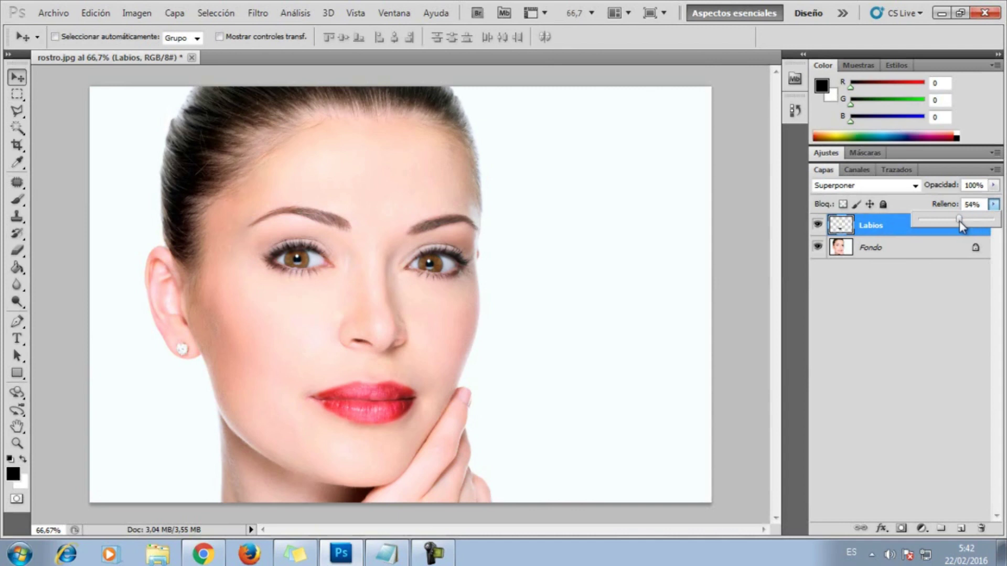
click(993, 185)
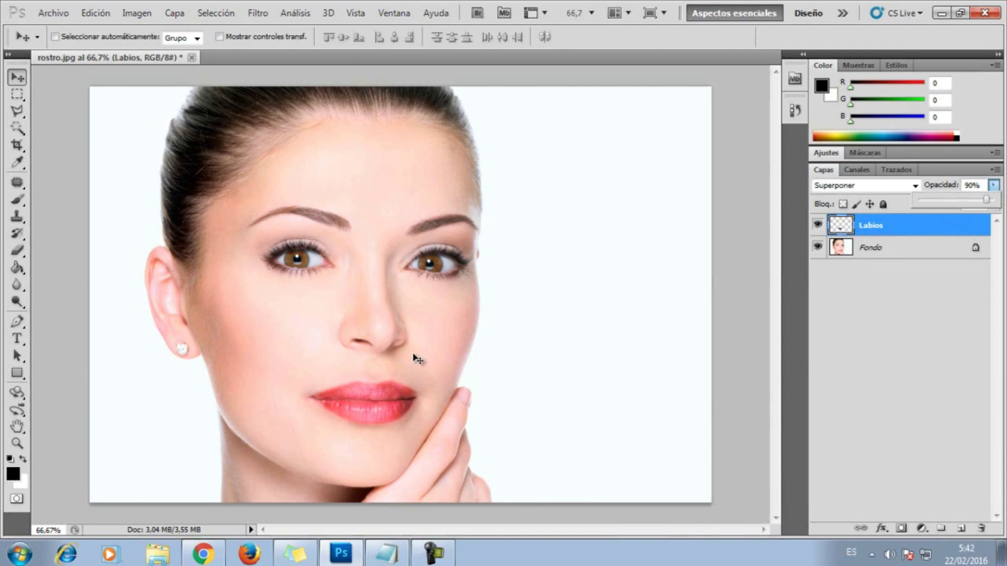
click(24, 74)
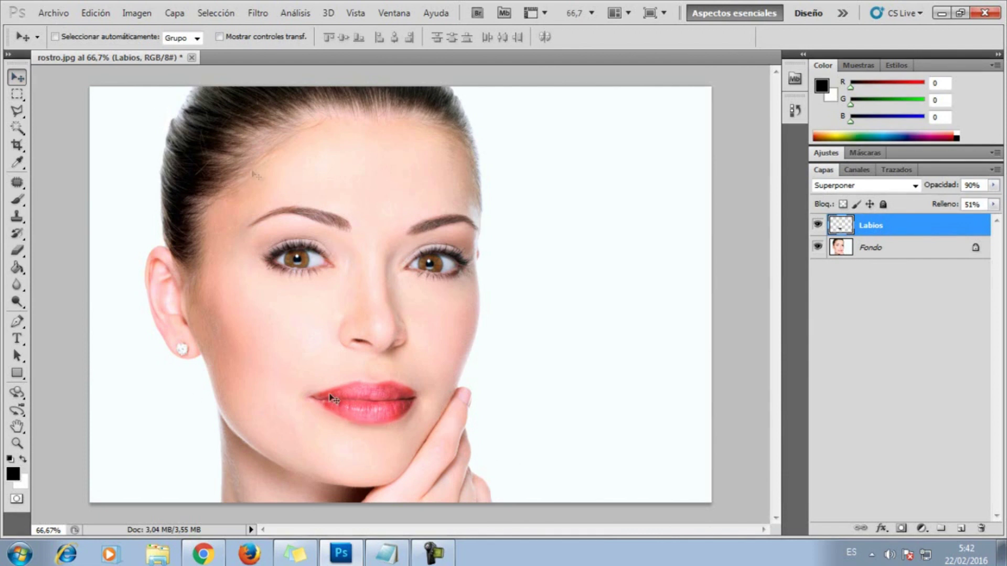
click(180, 23)
mouse_move(187, 29)
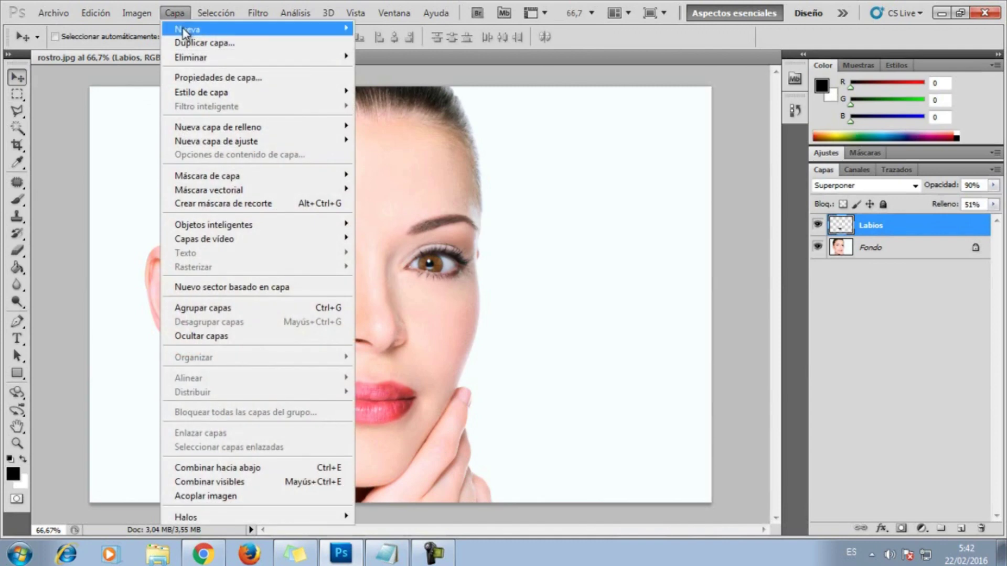
- Create a new layer named 'Polumos o chapas'
click(382, 30)
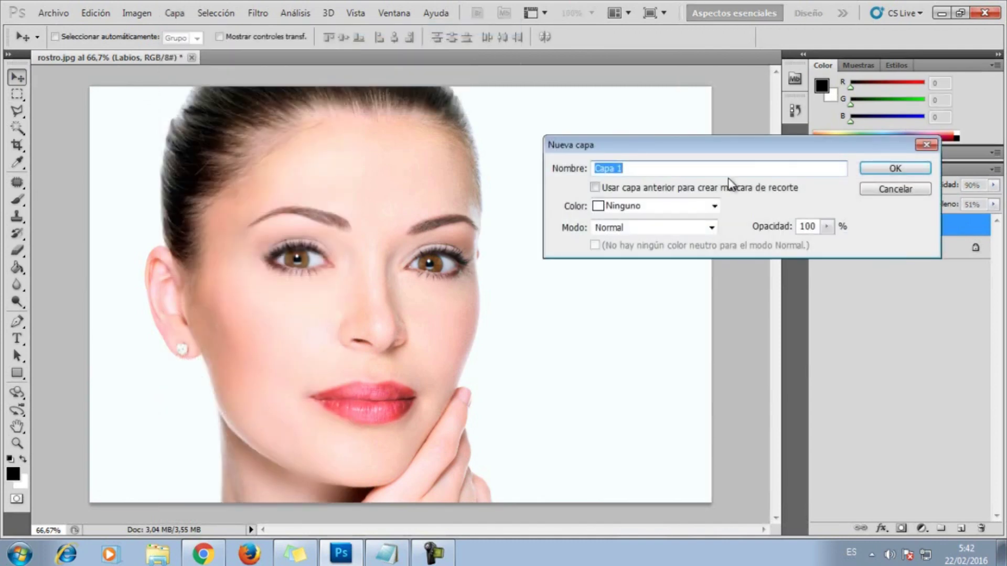
text(Polumos o c)
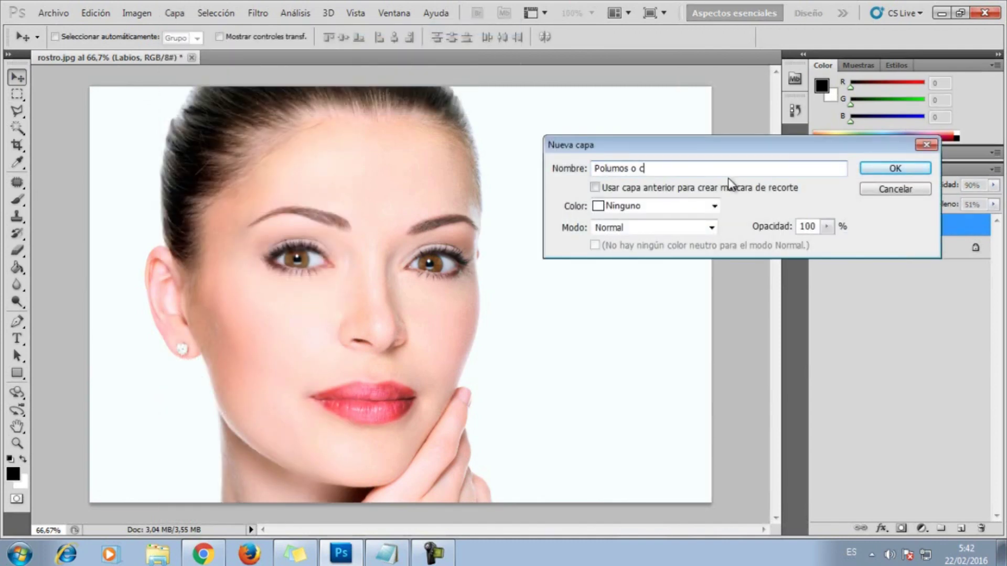
text(hapas)
key(Return)
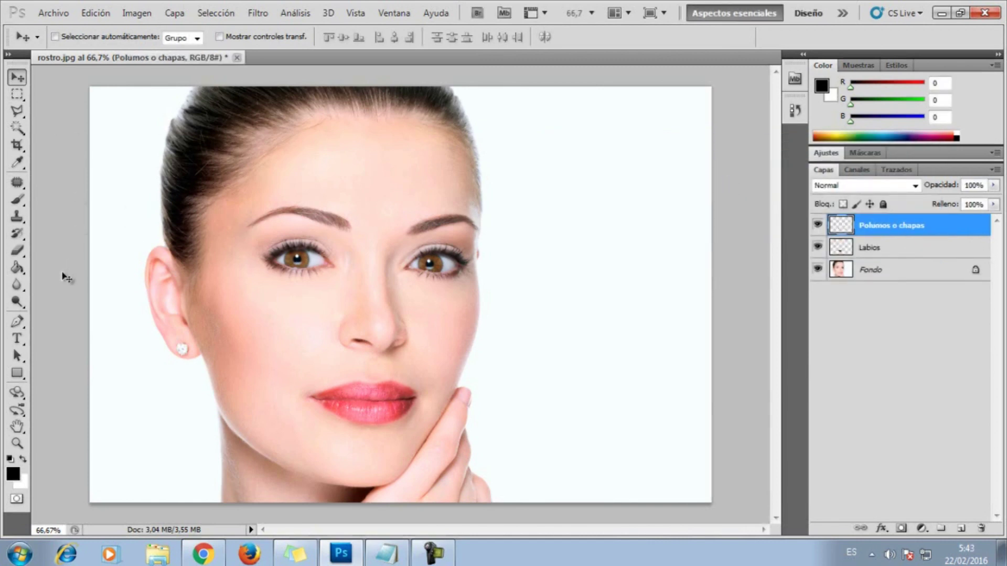
- Set the brush to 277 px with a red foreground colour
click(16, 204)
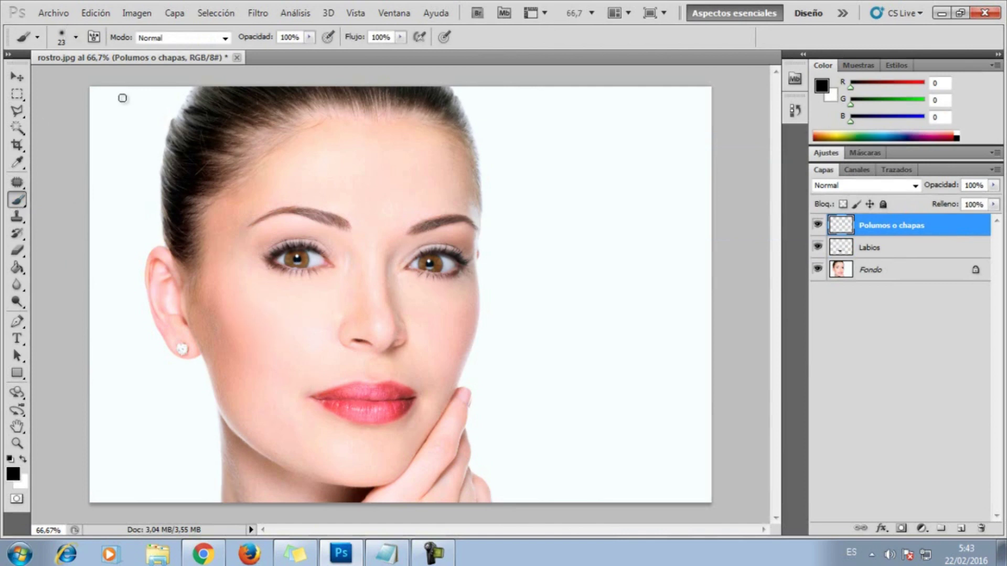
click(76, 37)
drag(94, 79, 112, 78)
text(277)
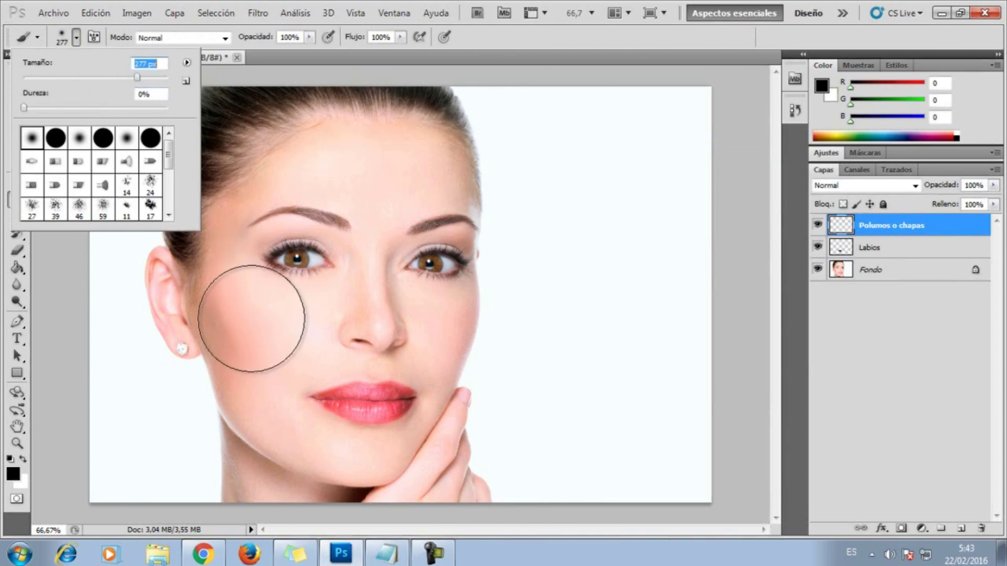
click(13, 474)
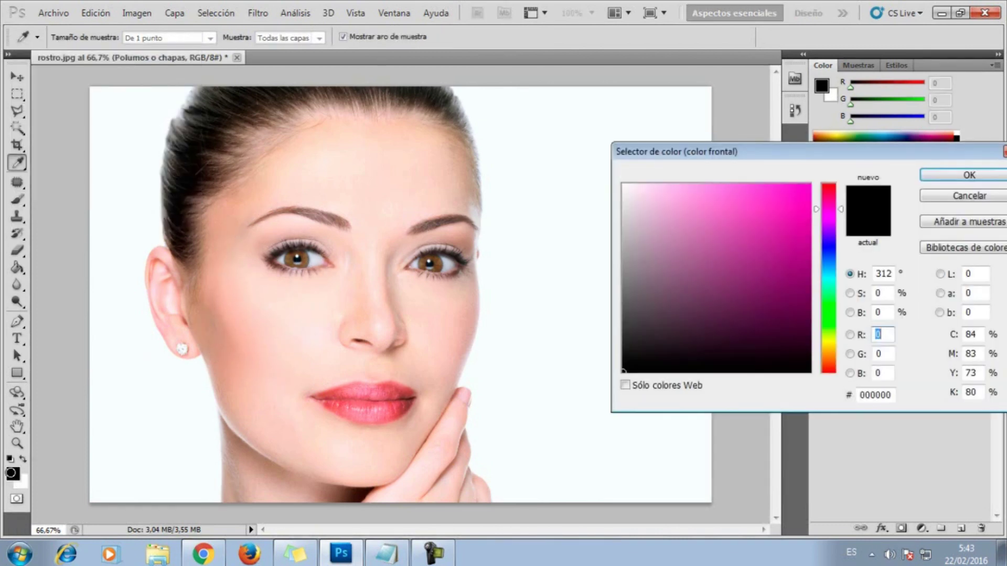
mouse_move(827, 220)
mouse_down()
mouse_move(827, 168)
mouse_move(784, 184)
mouse_up()
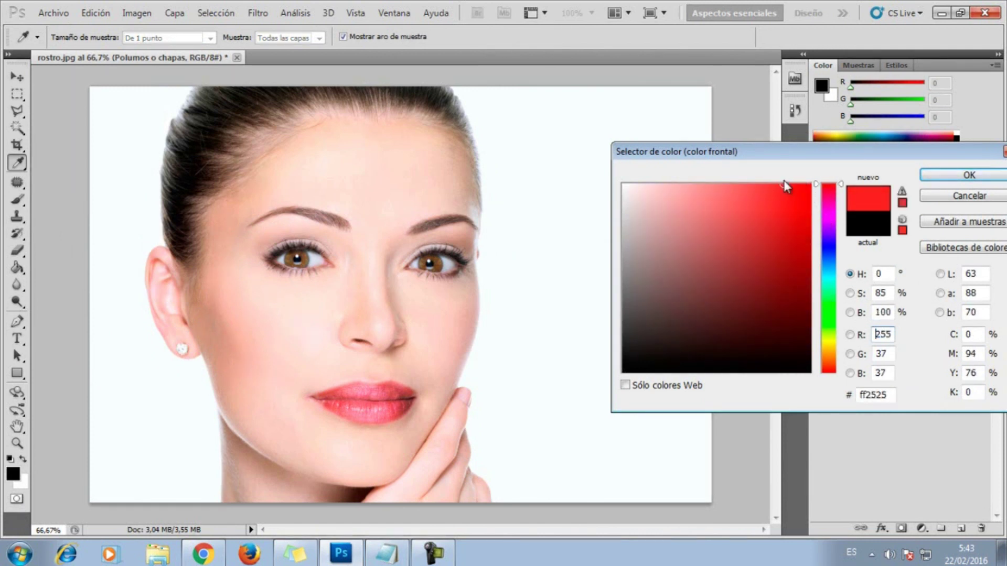
click(963, 176)
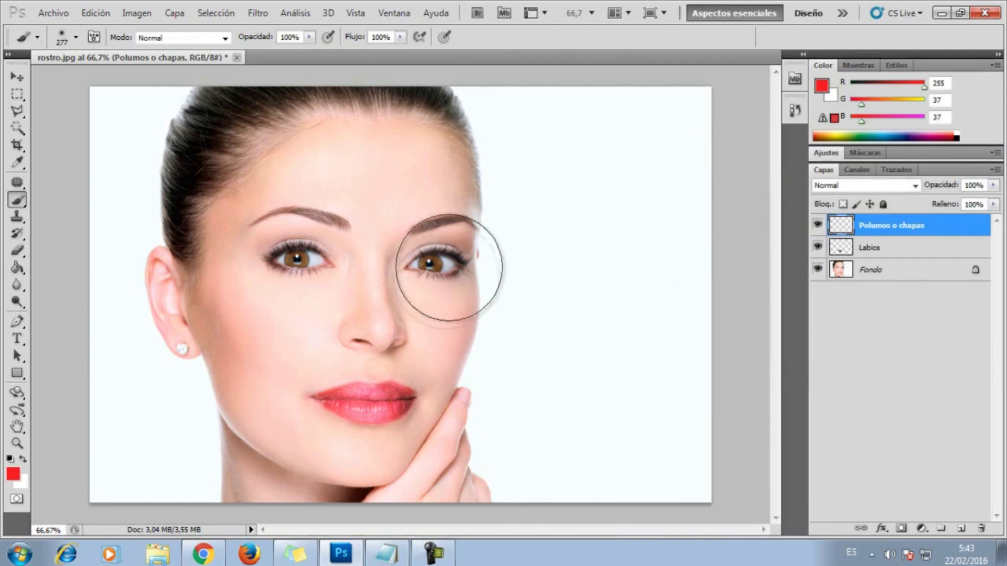
- Dab red blush on both cheeks and fade the layer to 14% opacity
click(250, 333)
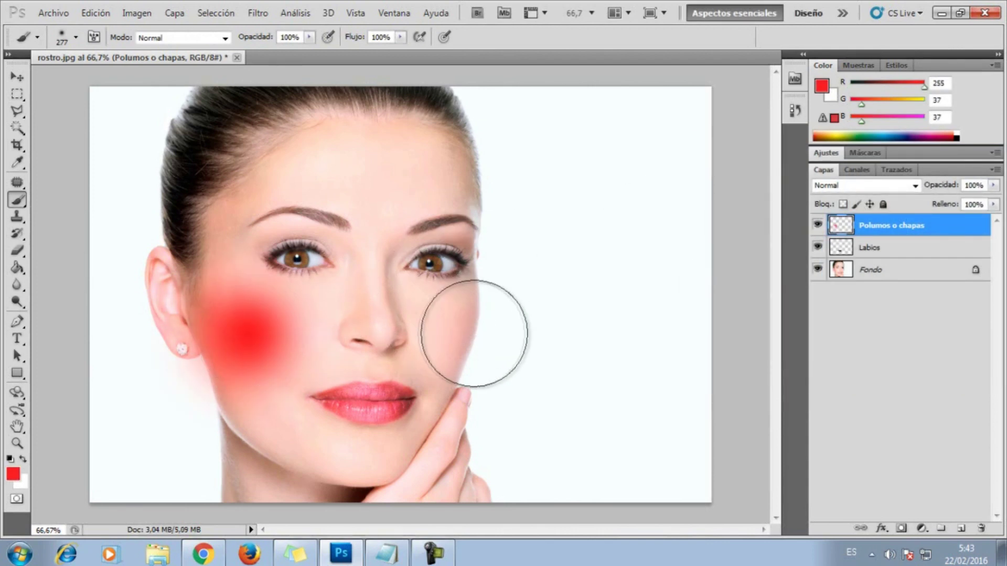
click(452, 319)
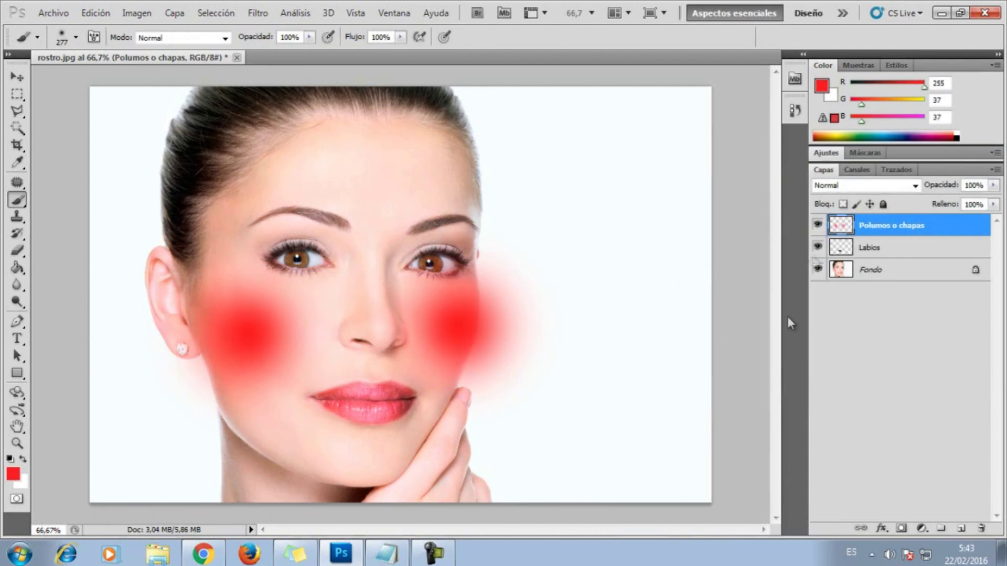
click(993, 185)
drag(992, 200, 978, 201)
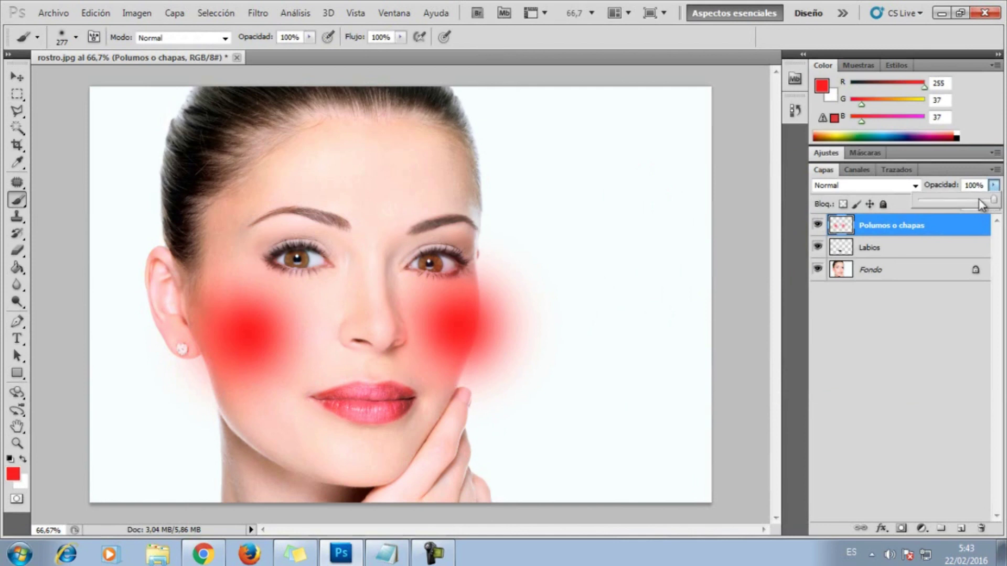
drag(968, 202, 947, 203)
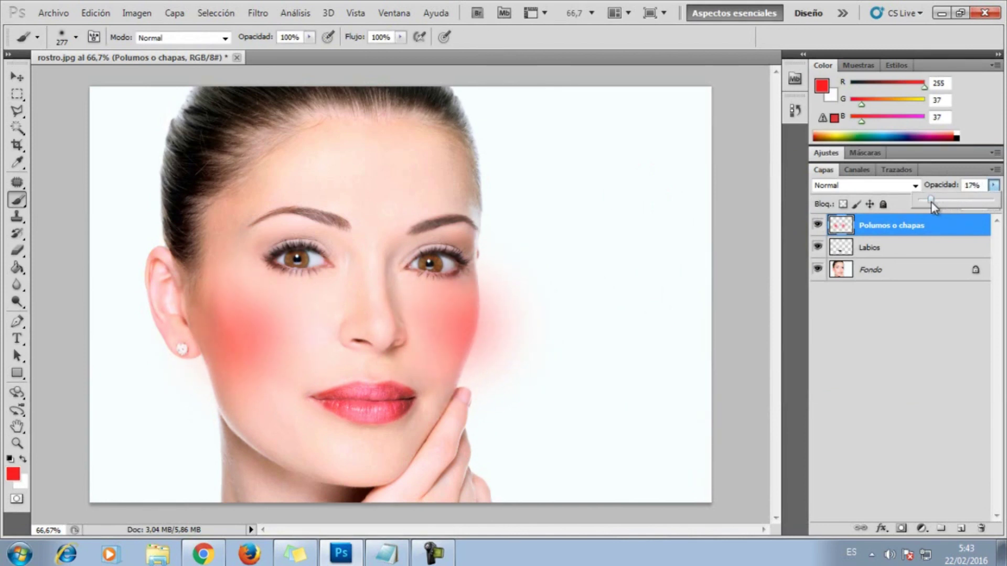
drag(932, 202, 928, 202)
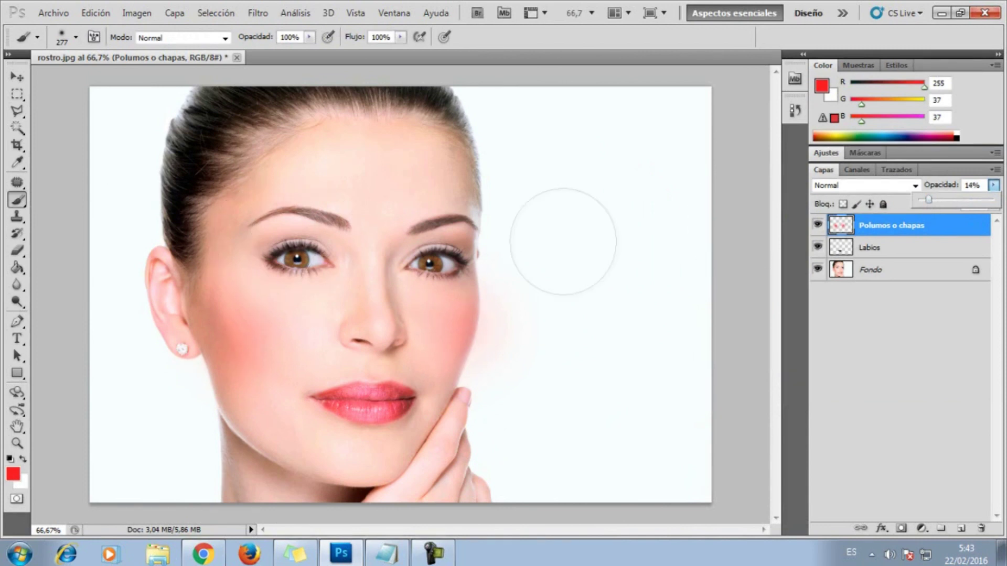
click(819, 229)
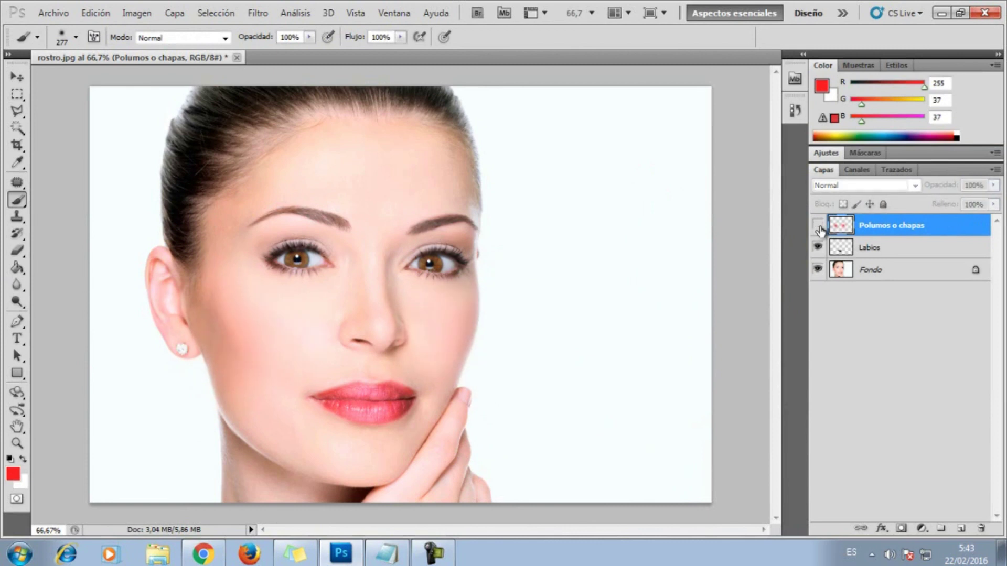
- Show the Polumos o chapas blush layer again and zoom the face to 100%
click(818, 229)
click(819, 229)
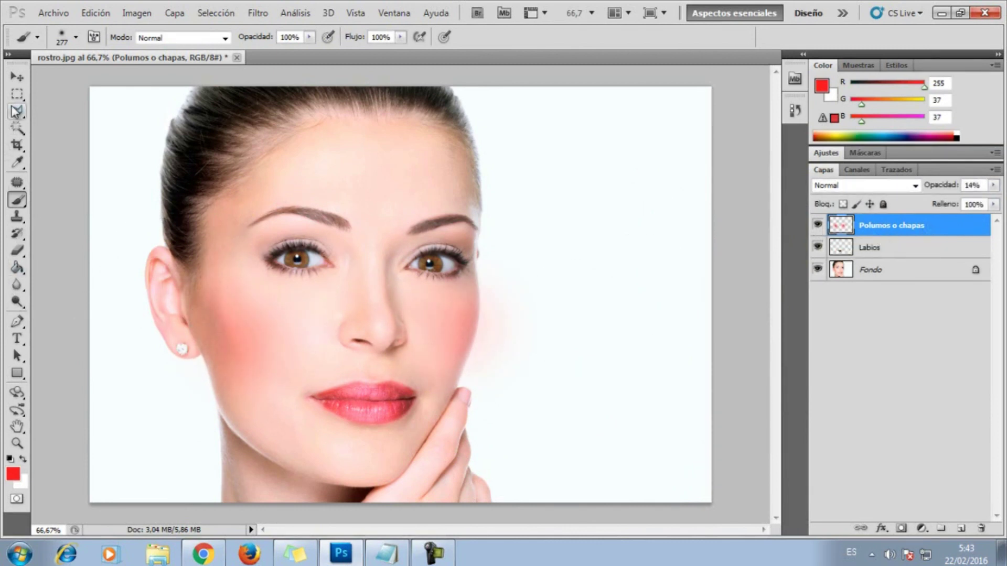
click(18, 77)
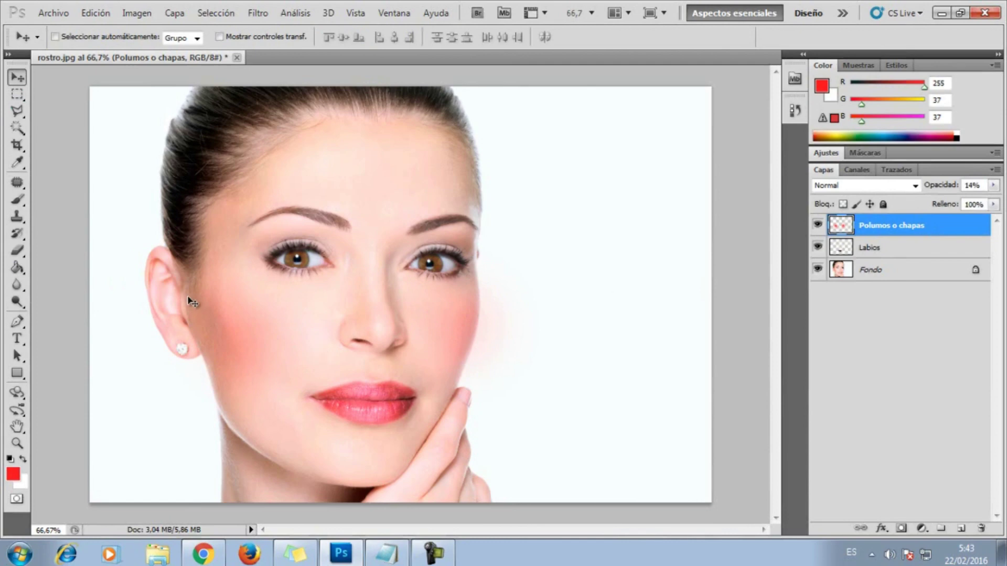
key(shift+plus)
key(shift+minus)
key(ctrl+plus)
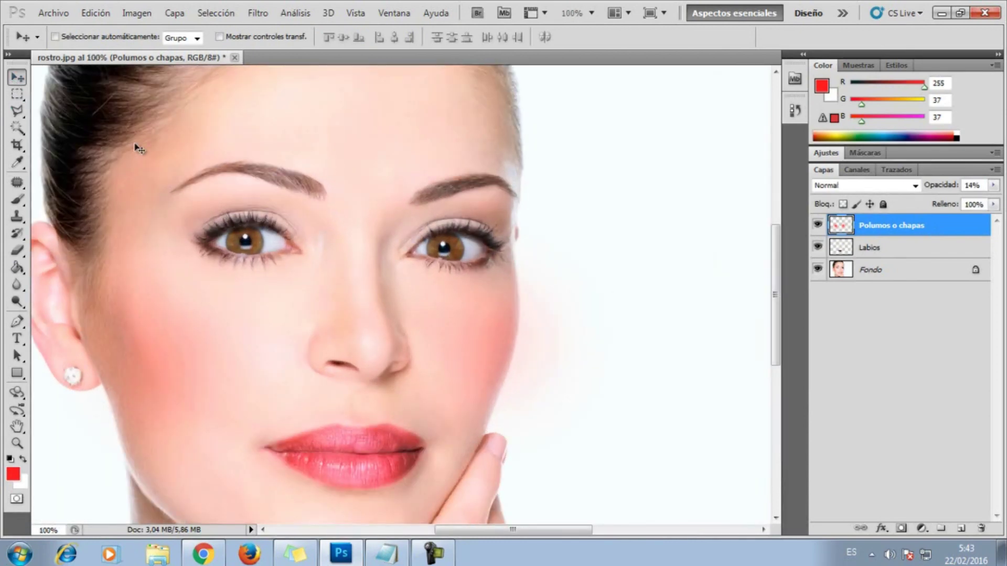
click(178, 12)
mouse_move(187, 29)
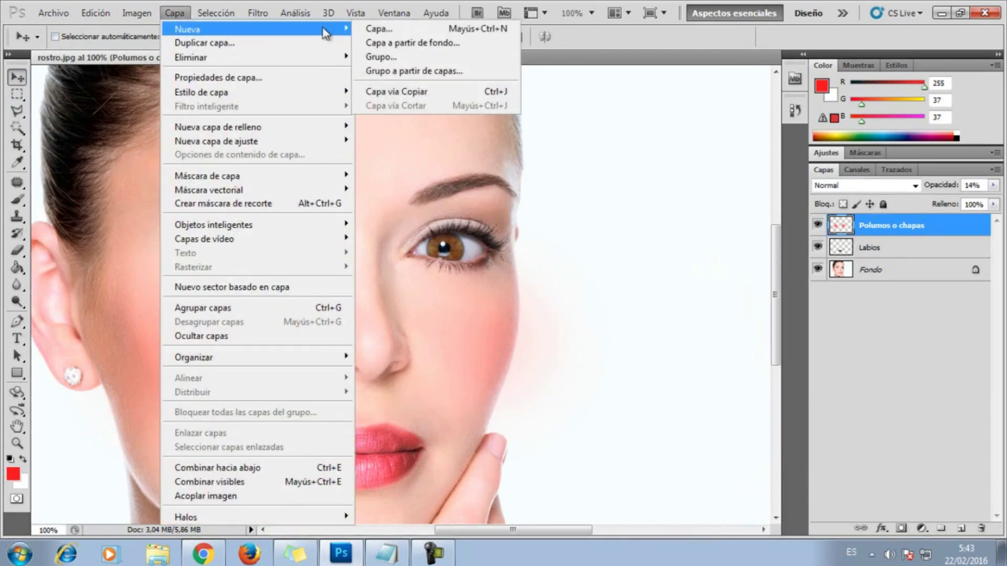
- Add a new empty layer named Ojo1 and select the Brush tool
click(383, 30)
text(Ojo1)
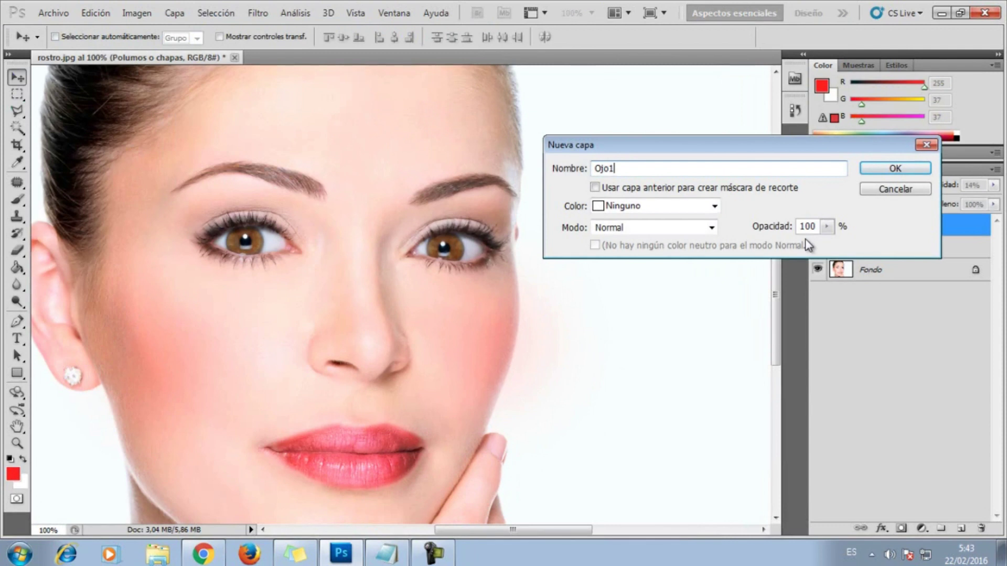
key(Return)
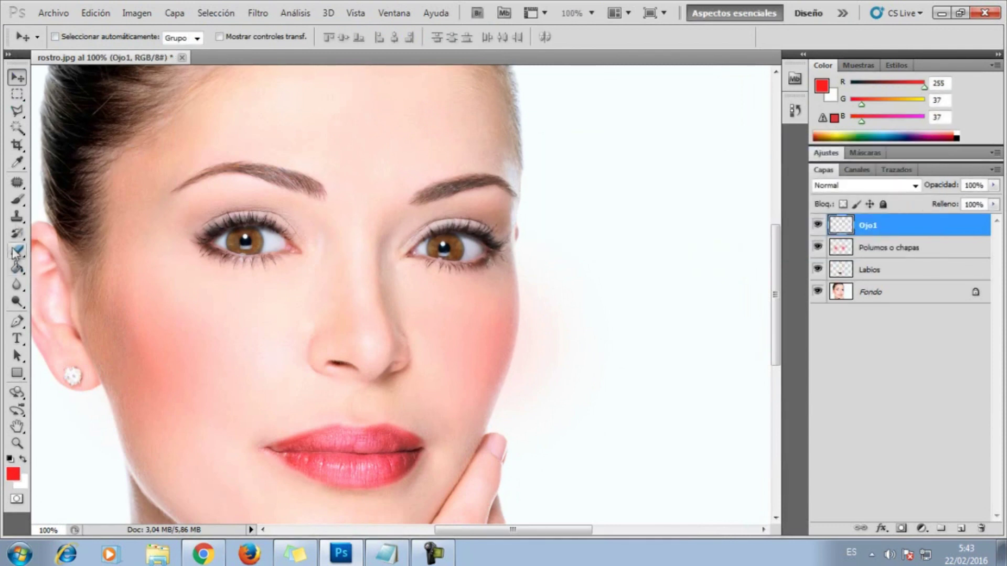
click(18, 200)
click(13, 474)
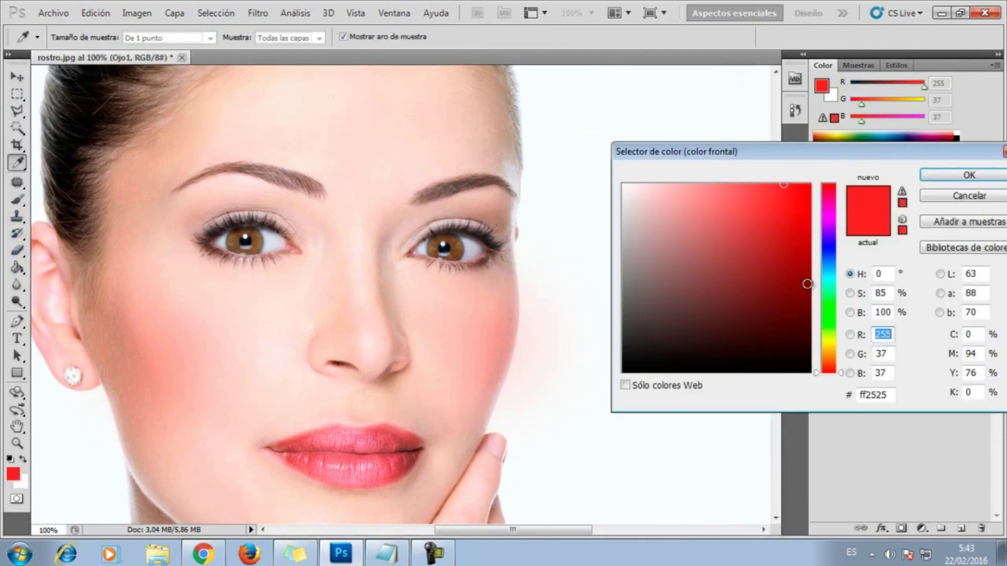
- Set the foreground colour to bright blue #211cff and the brush to 32 px
click(829, 246)
drag(789, 225, 791, 185)
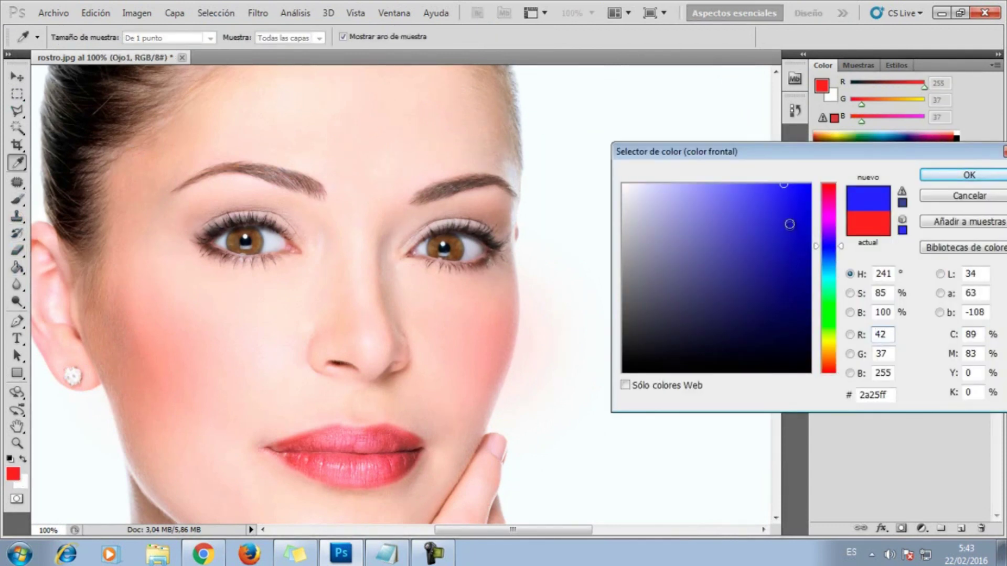
click(954, 174)
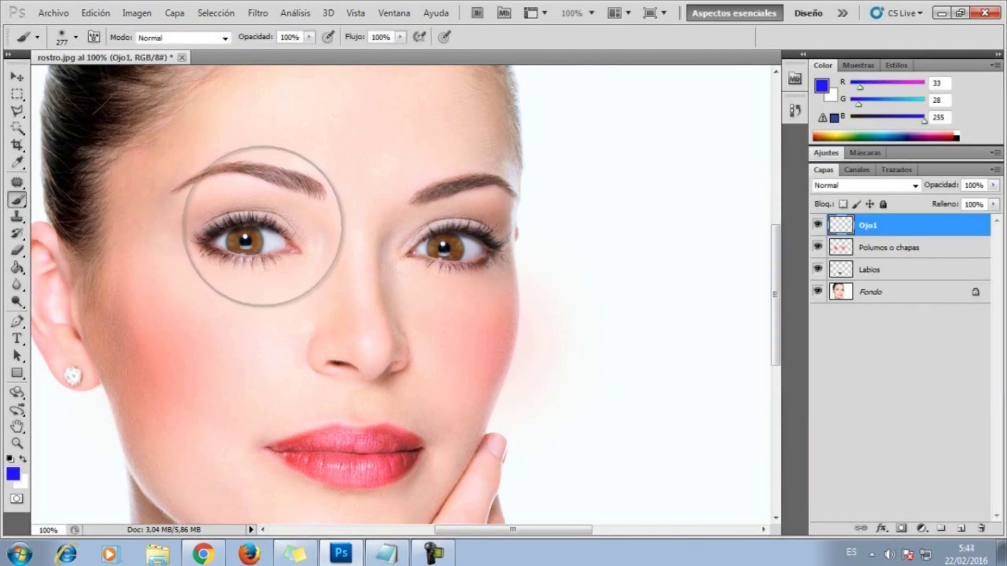
click(75, 38)
drag(45, 77, 46, 77)
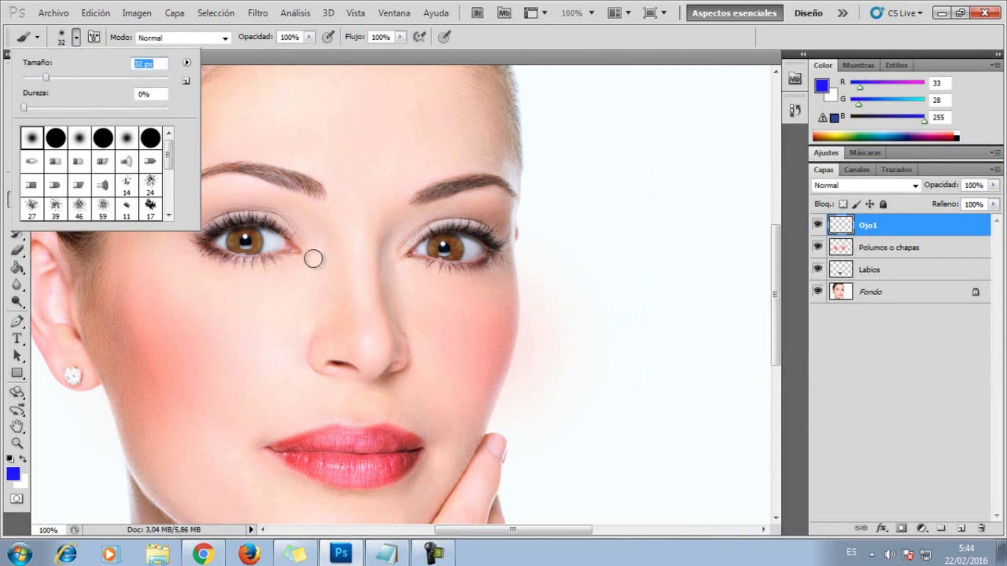
- Paint blue eyeshadow over the left and right eyelids
mouse_move(315, 246)
mouse_down()
mouse_move(202, 224)
mouse_move(273, 204)
mouse_up()
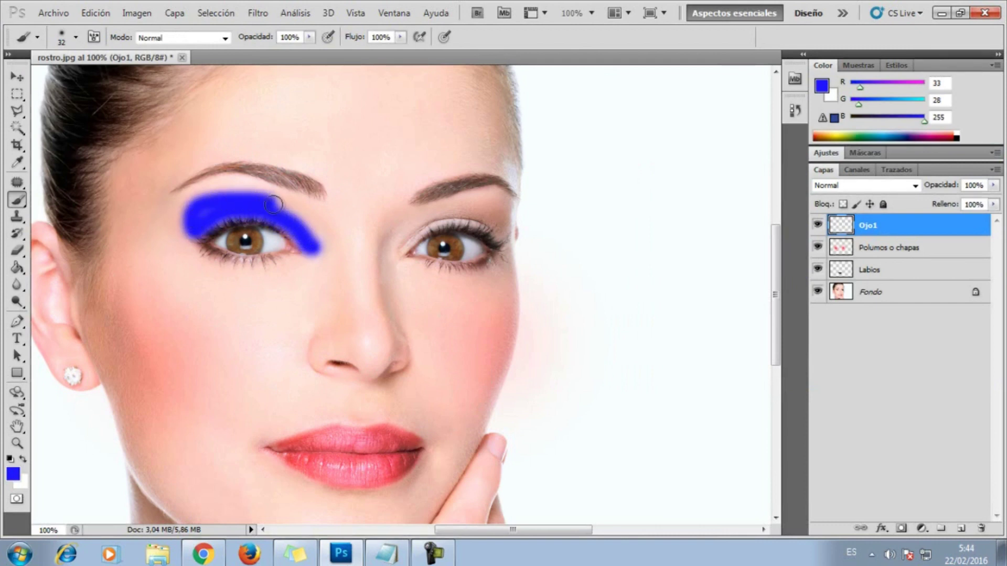
mouse_move(400, 250)
mouse_down()
mouse_move(420, 228)
mouse_move(461, 213)
mouse_move(499, 228)
mouse_up()
drag(506, 229, 437, 222)
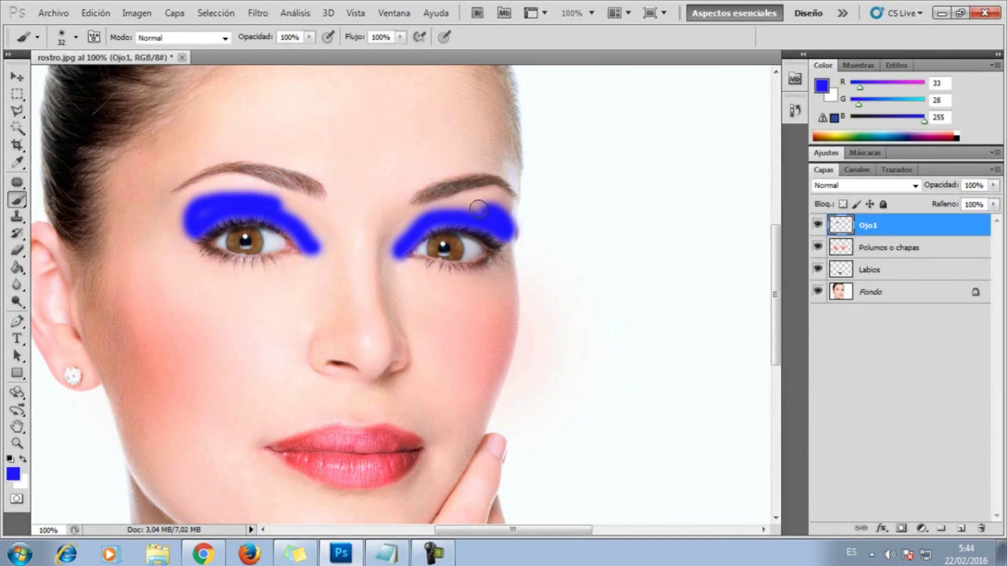
click(17, 78)
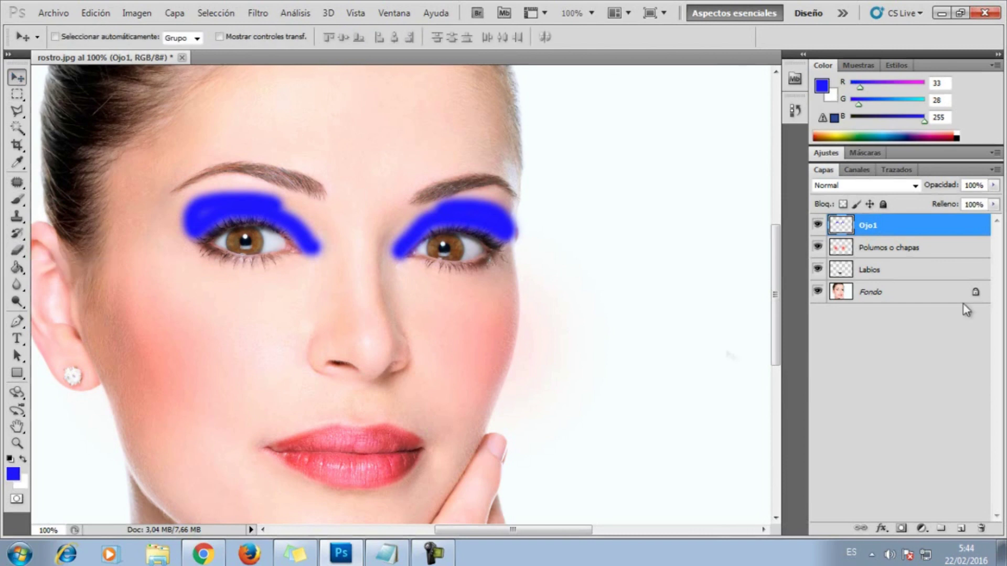
- Lower the Ojo1 layer opacity to 21% and erase stray eyeshadow edges
click(993, 185)
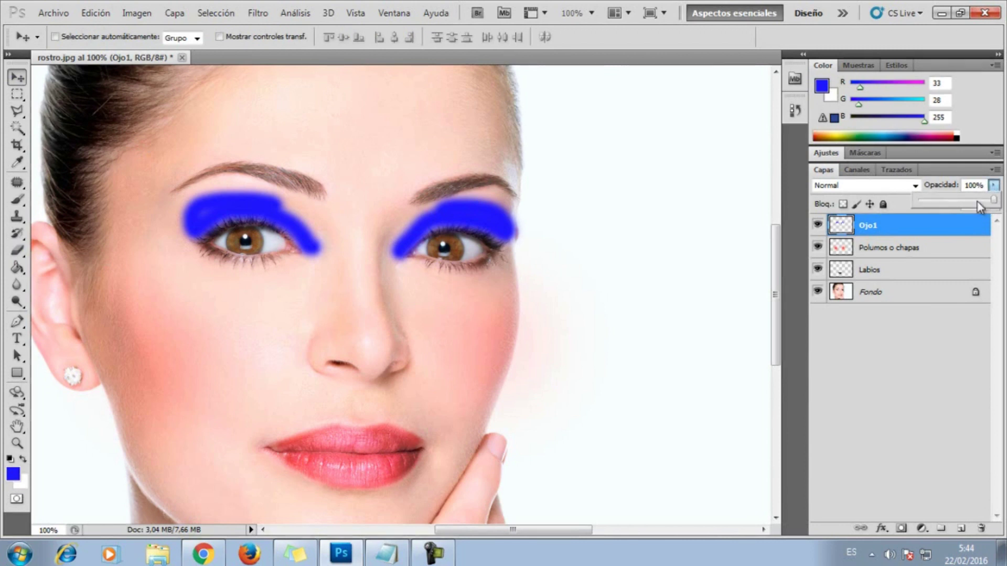
click(977, 202)
drag(976, 205, 935, 203)
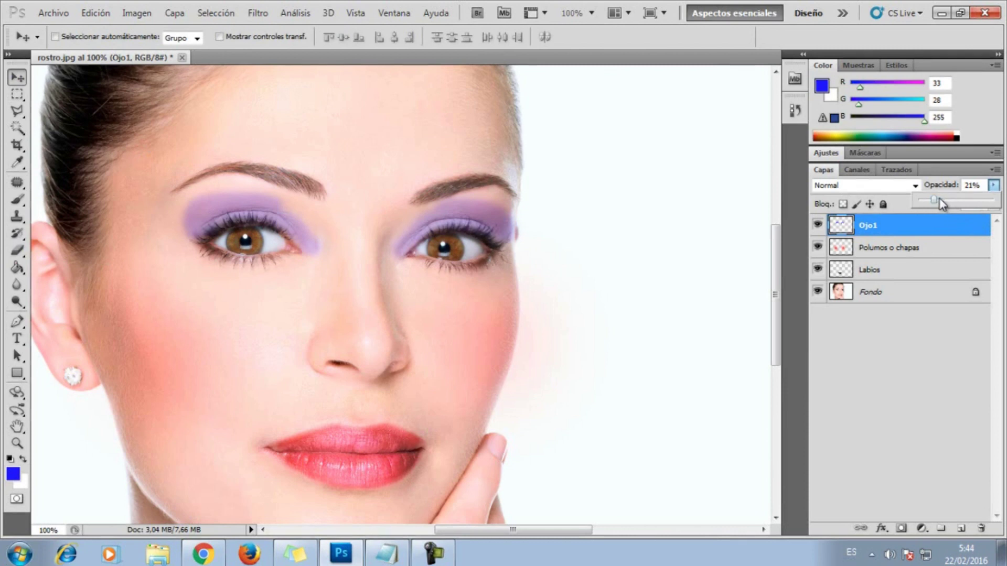
click(17, 250)
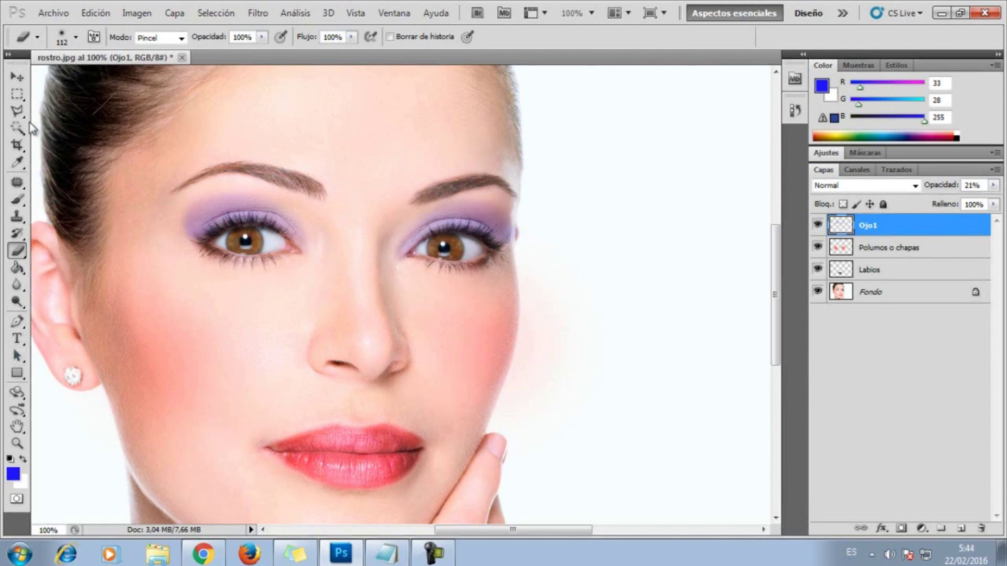
click(16, 79)
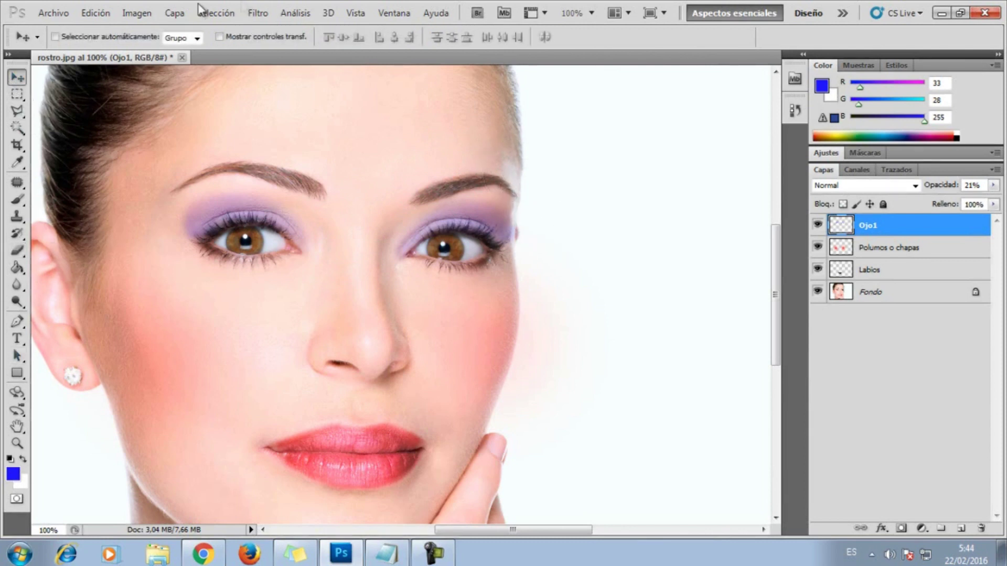
click(166, 16)
mouse_move(187, 29)
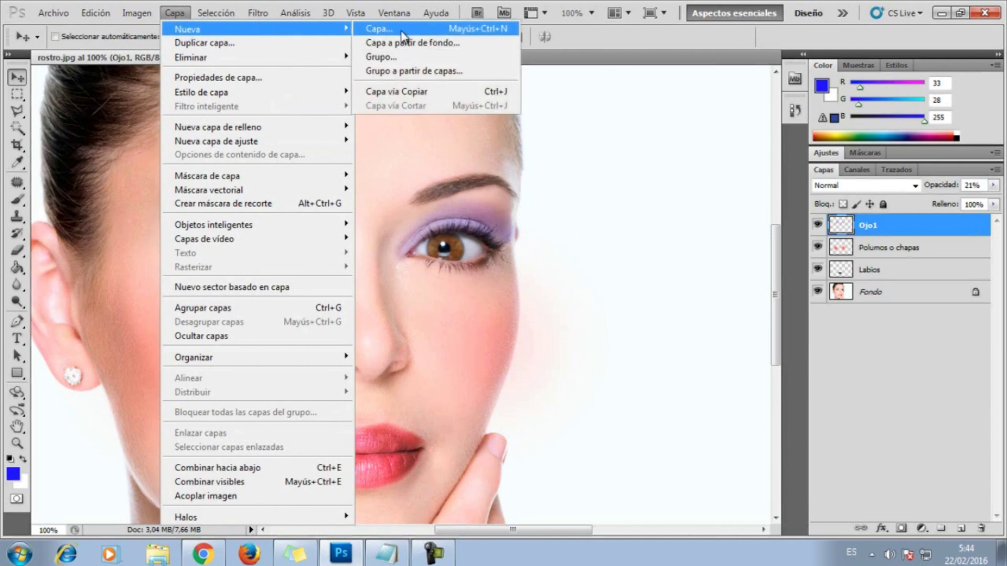
- Create an empty Ojo layer on top and set the brush size to 298 px
click(401, 30)
text(Ojo)
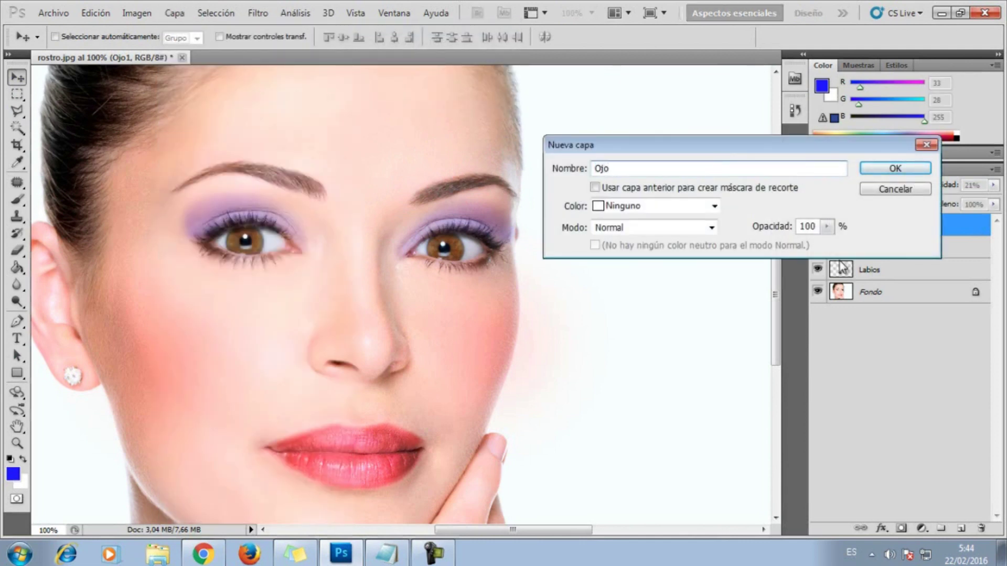
key(Return)
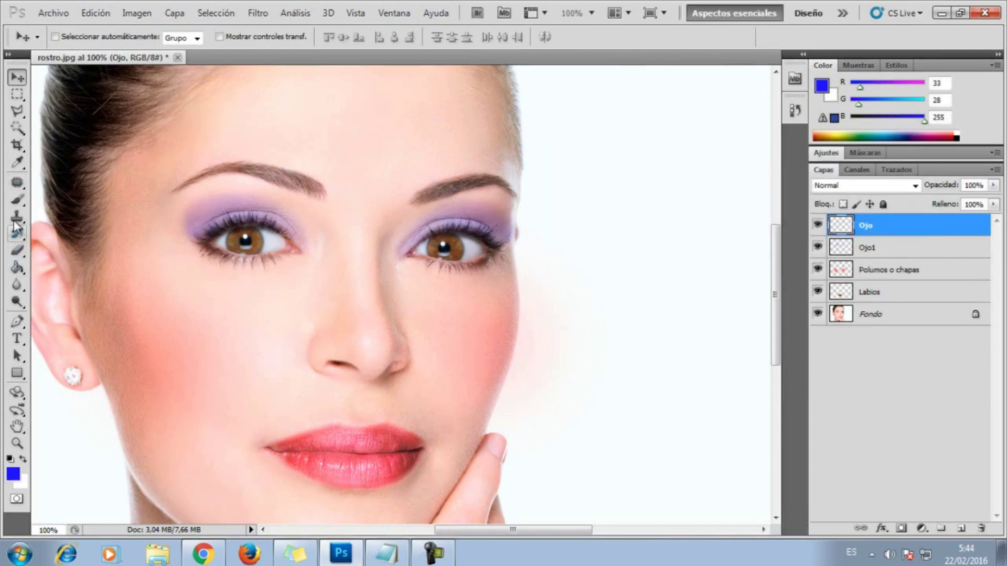
click(17, 200)
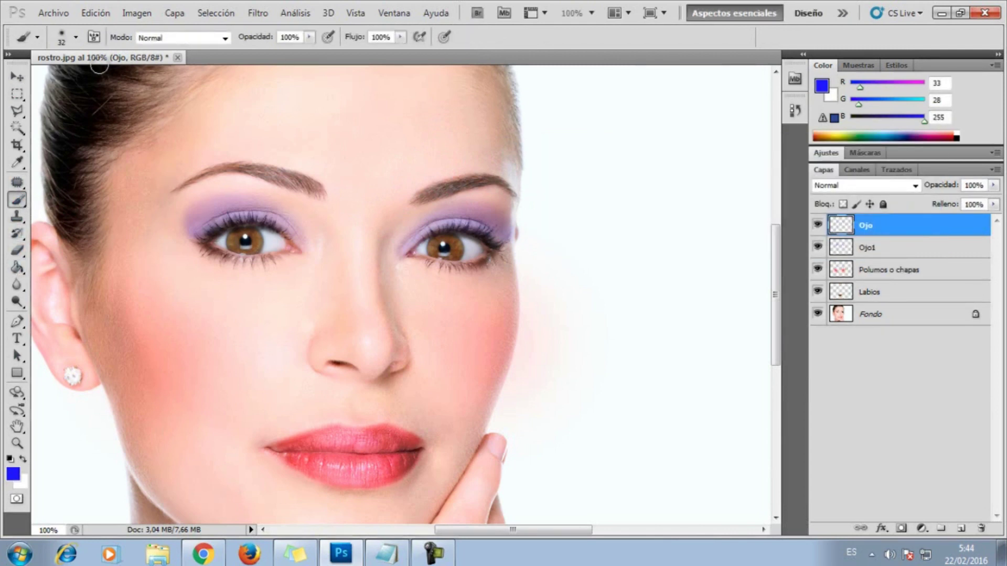
click(76, 39)
drag(46, 77, 131, 77)
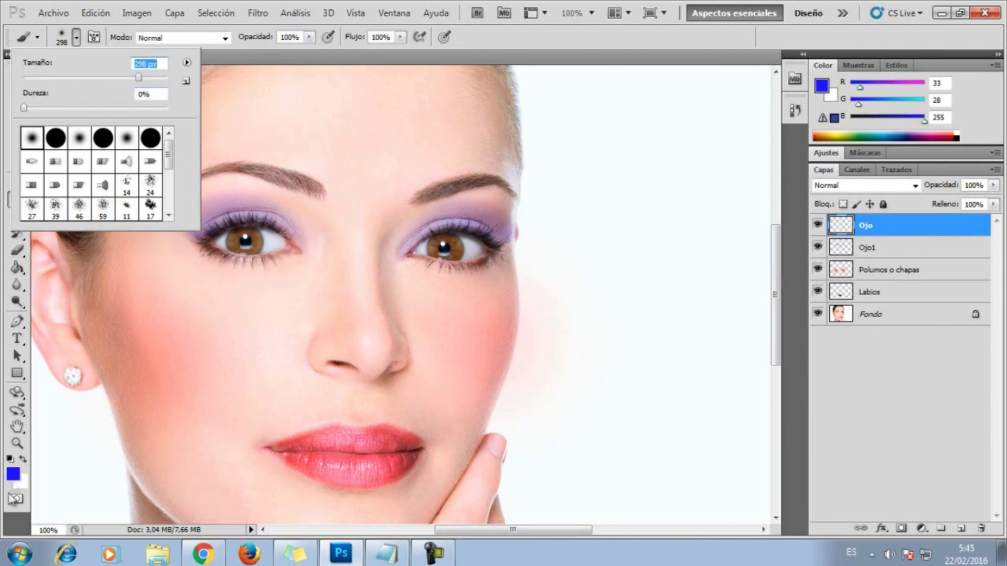
- Pick a hot pink colour and paint it over both eye areas
click(13, 475)
mouse_move(826, 219)
mouse_down()
mouse_move(835, 156)
mouse_move(828, 200)
mouse_up()
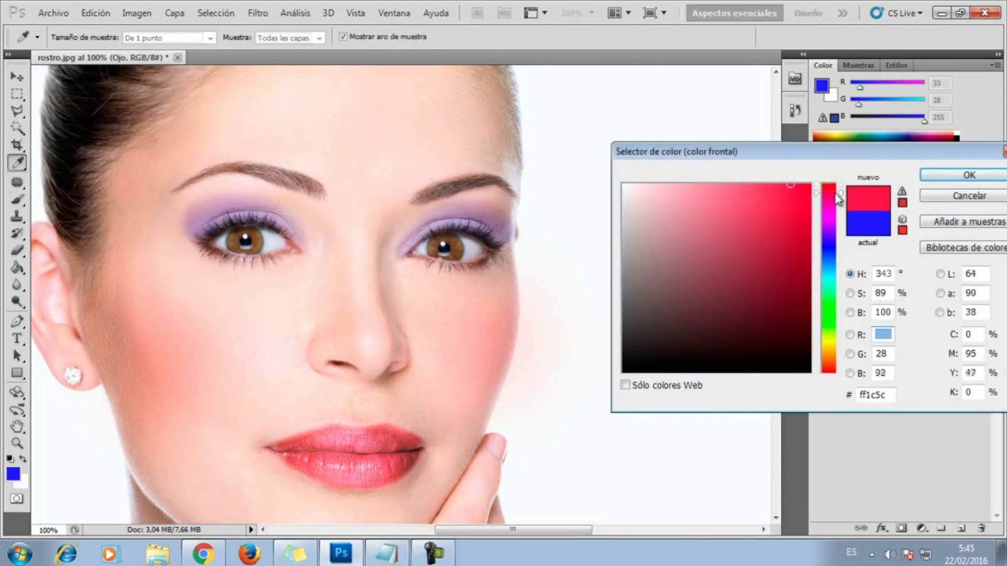
click(796, 182)
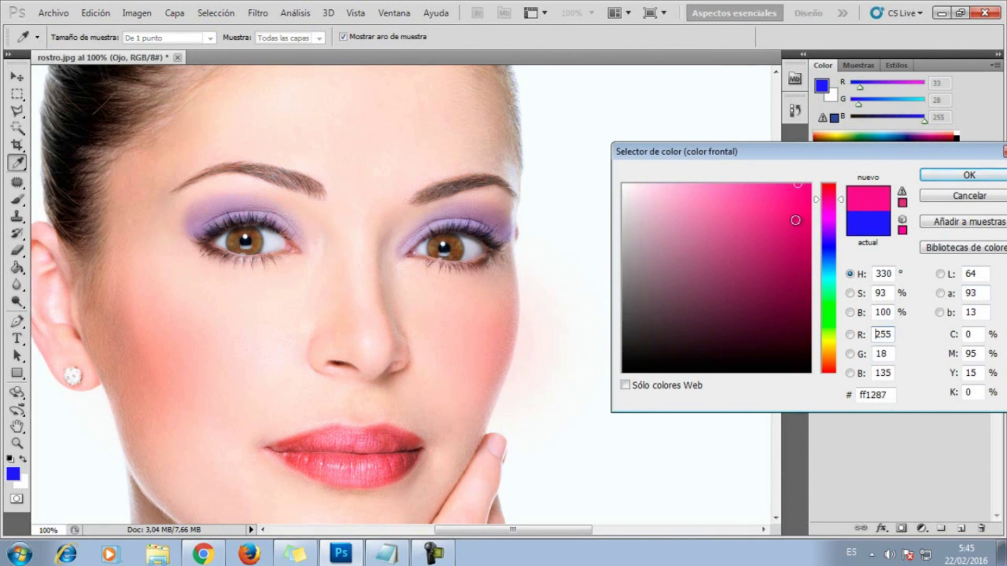
click(969, 175)
key(b)
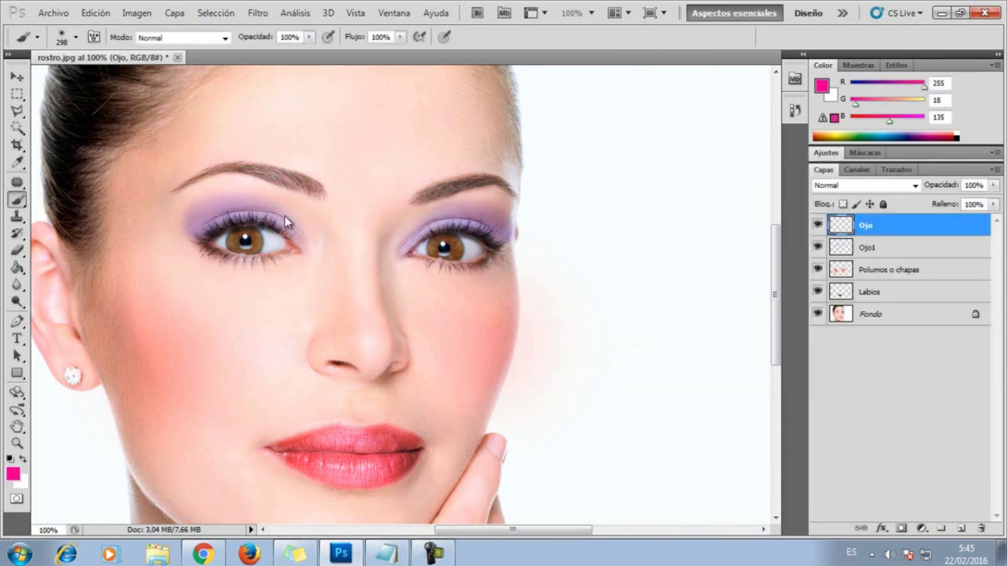
drag(247, 191, 243, 198)
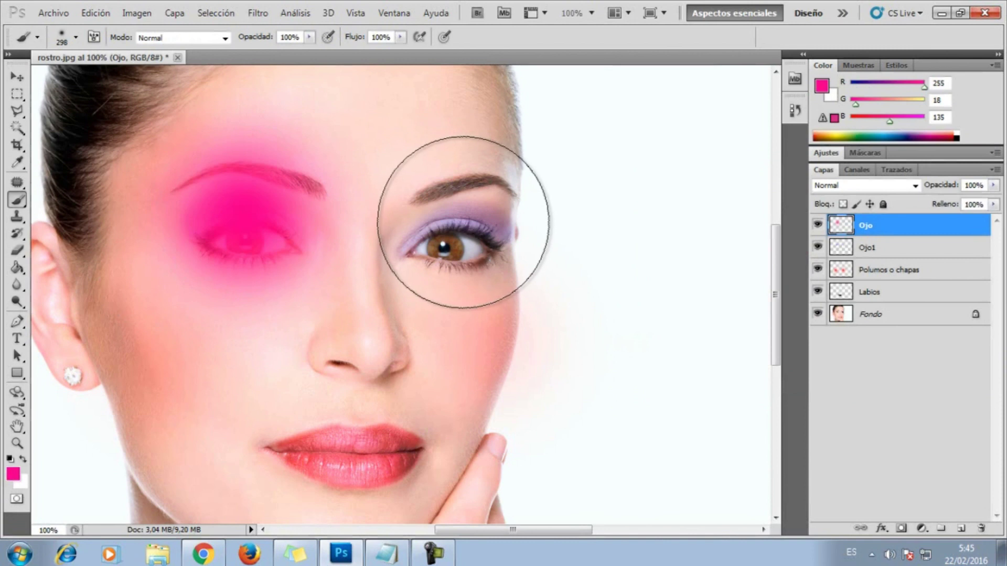
drag(463, 223, 427, 214)
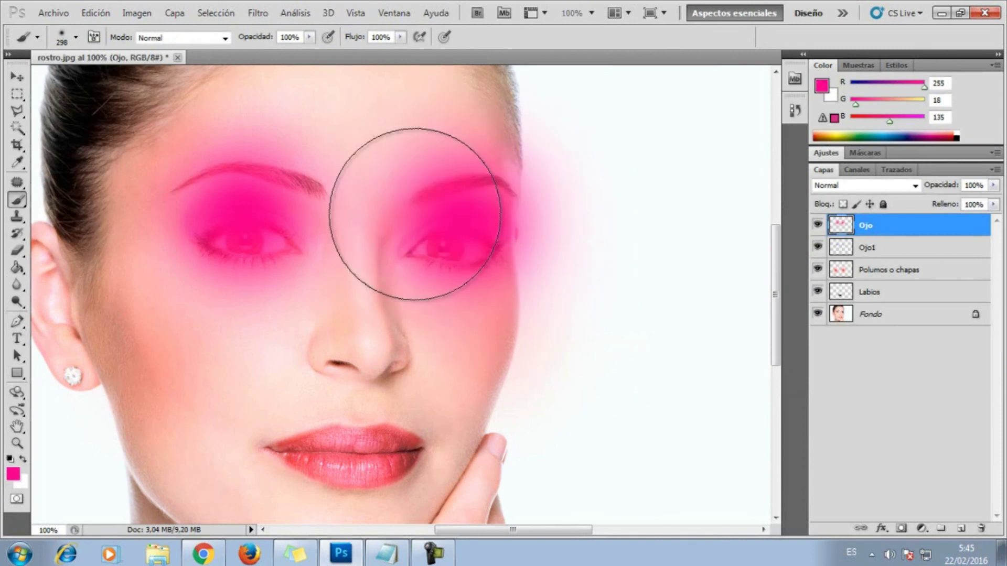
- Set the Ojo layer's blend mode to Tono
click(916, 187)
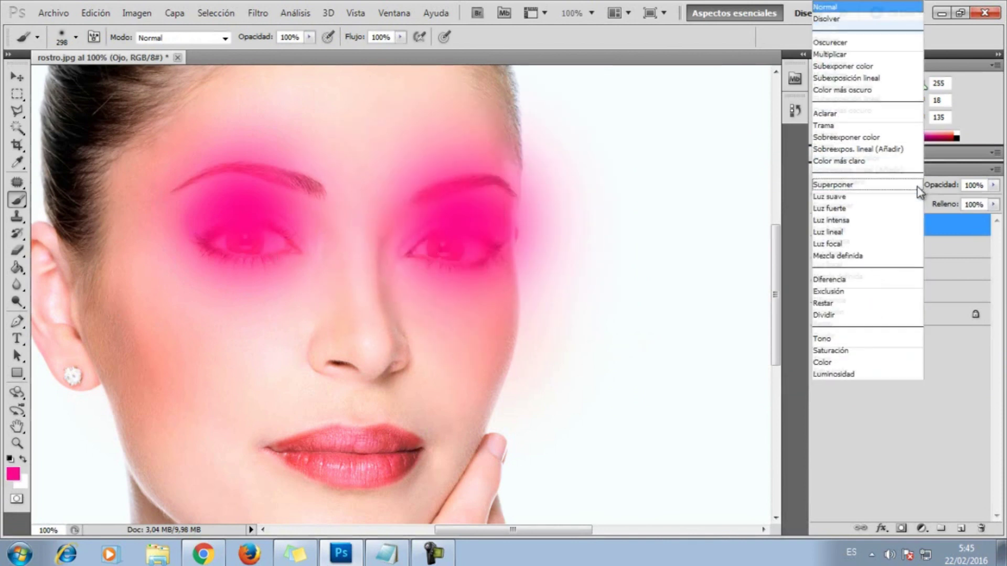
click(829, 340)
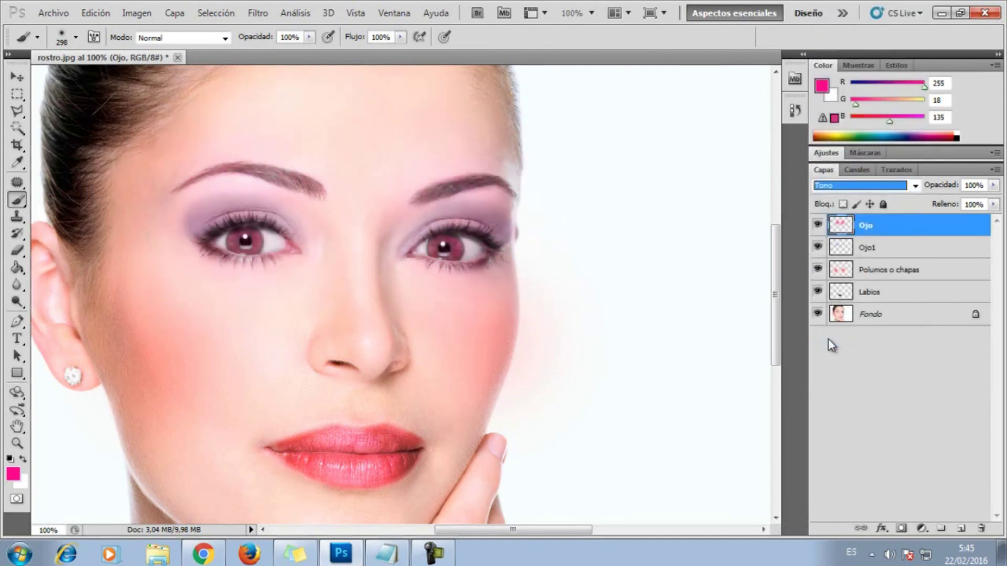
click(17, 77)
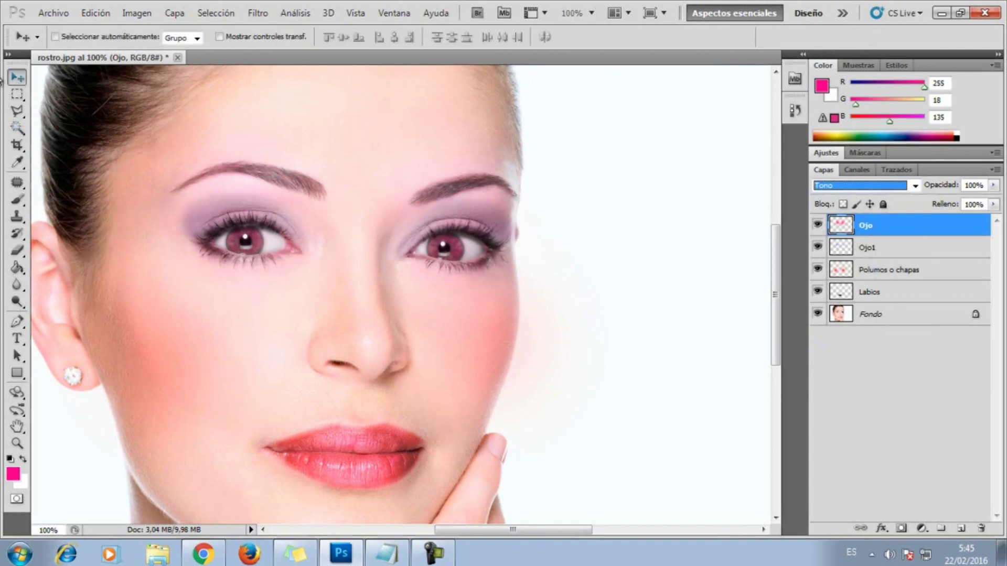
- Erase the stray pink tint from both irises on the Ojo layer, then check at 100% zoom
click(17, 251)
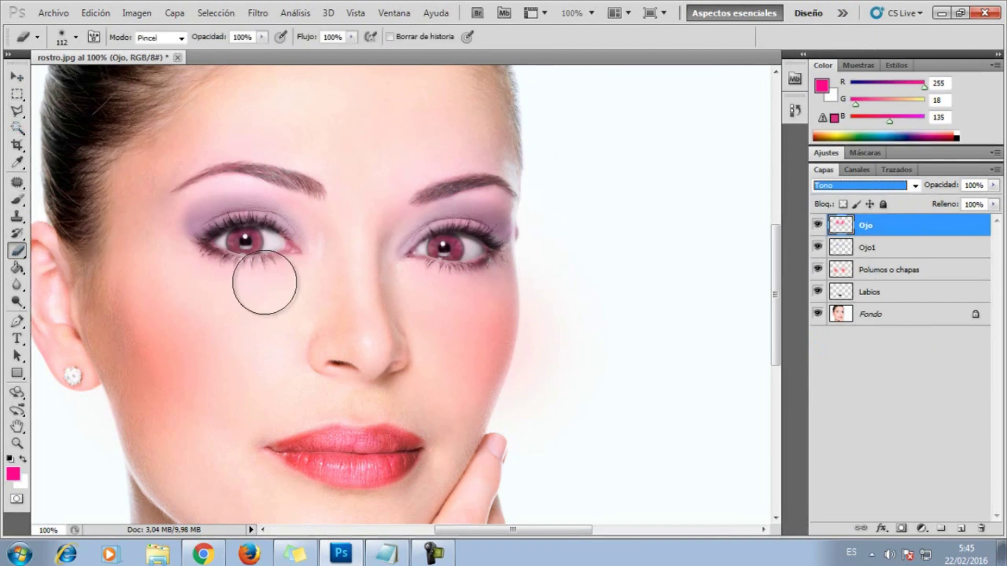
drag(240, 279, 269, 266)
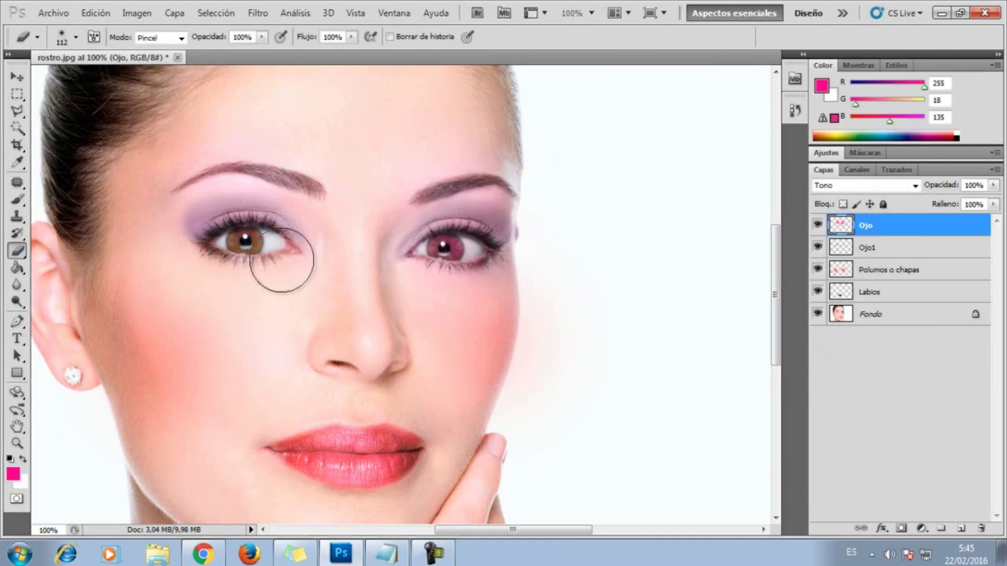
drag(440, 283, 462, 265)
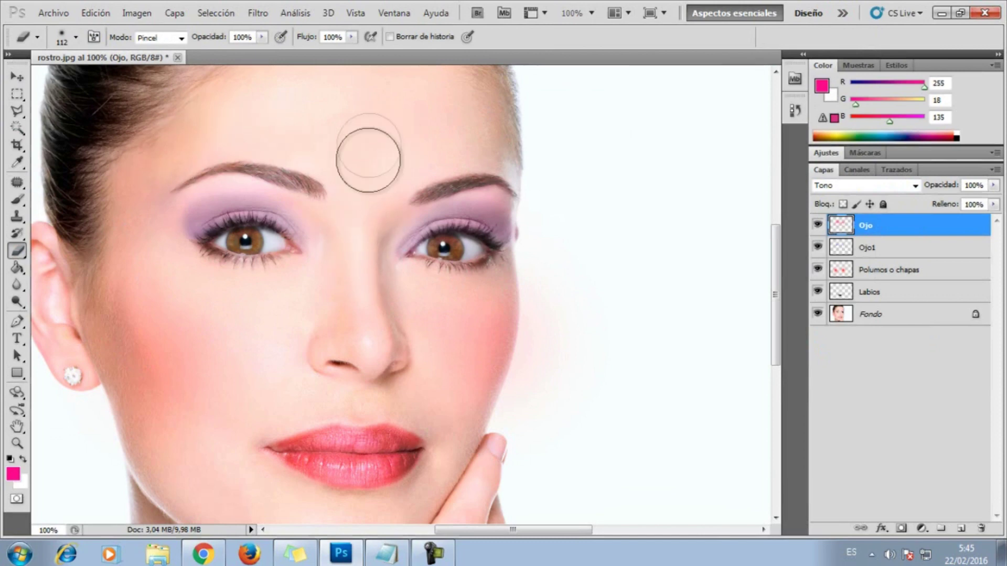
key(ctrl+minus)
key(ctrl+minus)
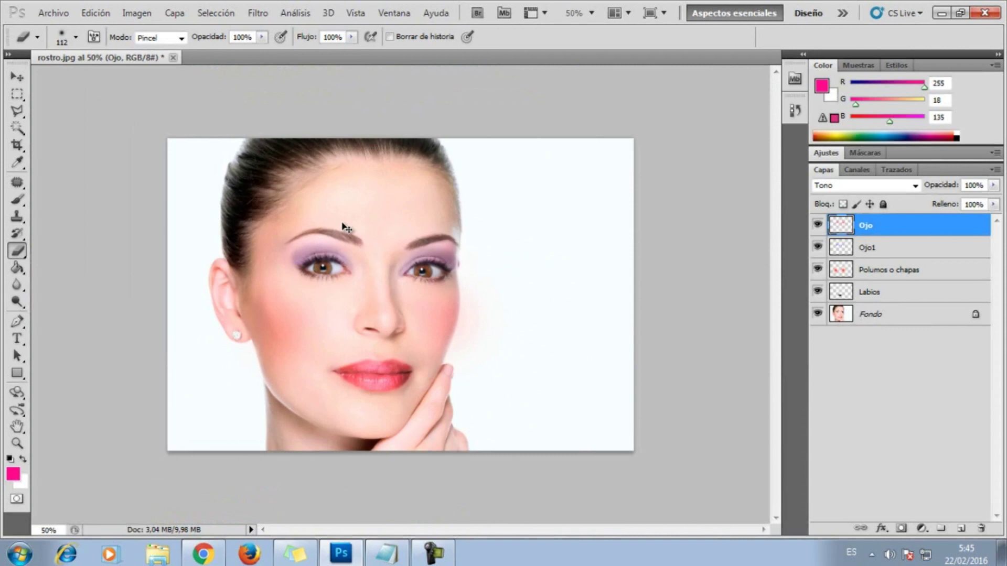
key(ctrl+plus)
key(ctrl+plus)
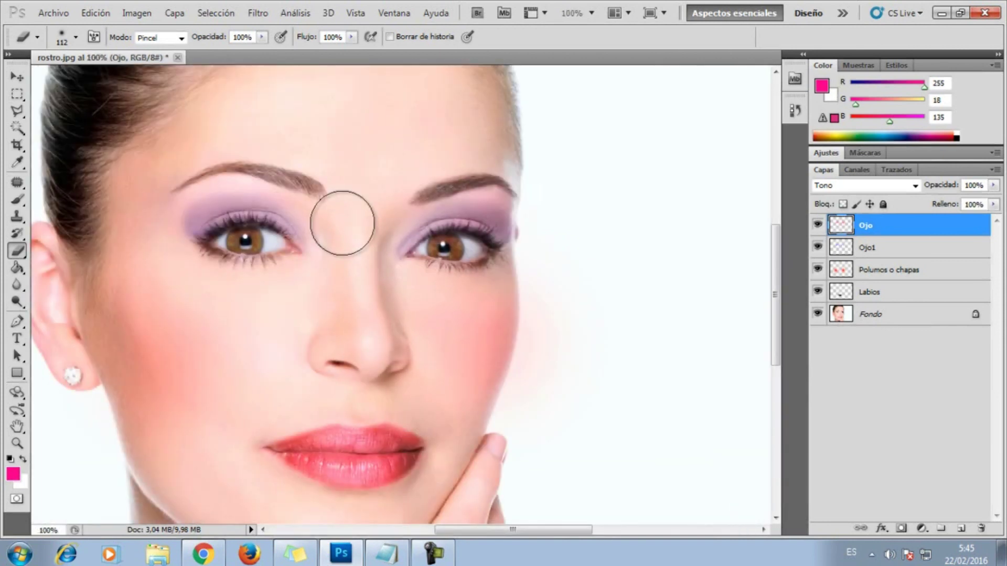
click(18, 78)
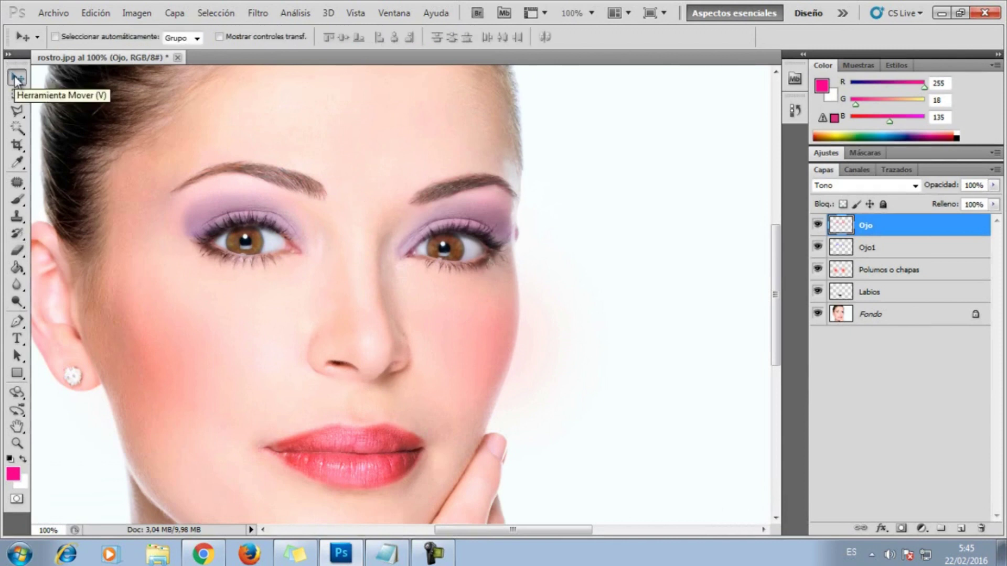
click(17, 199)
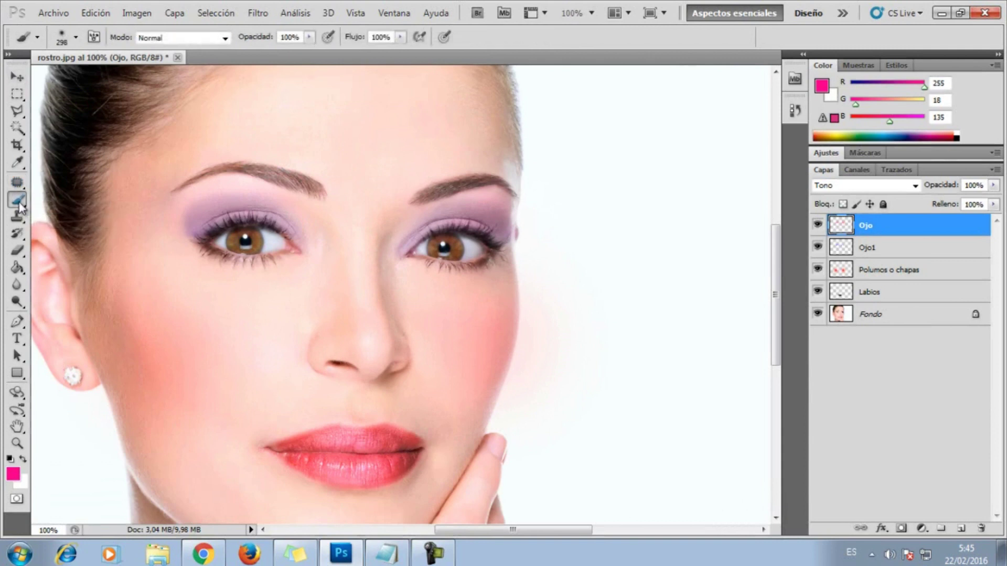
- Replace the brushes with the SS-eyelashes set and pick brush 1502, reduced to 189 px
click(76, 39)
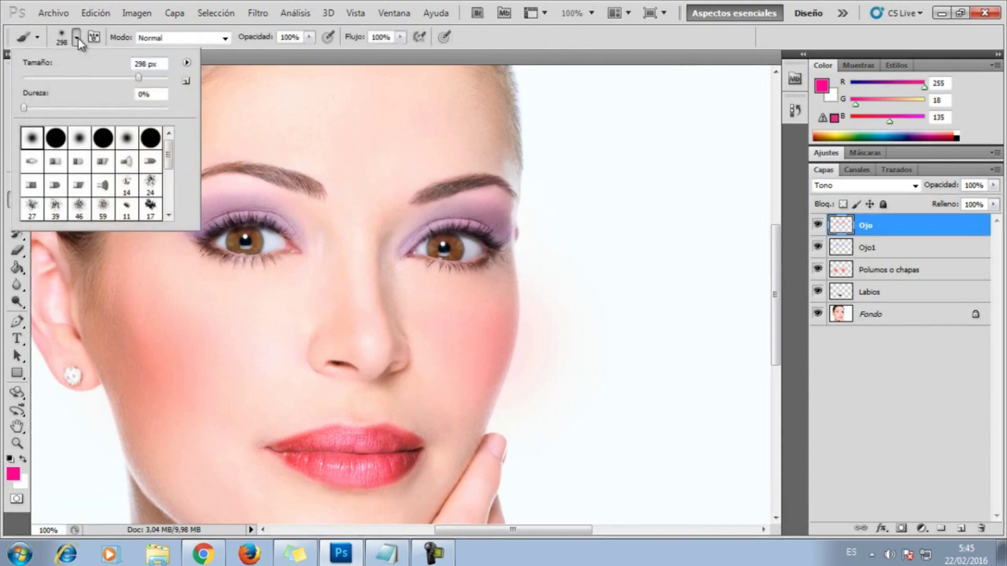
click(187, 63)
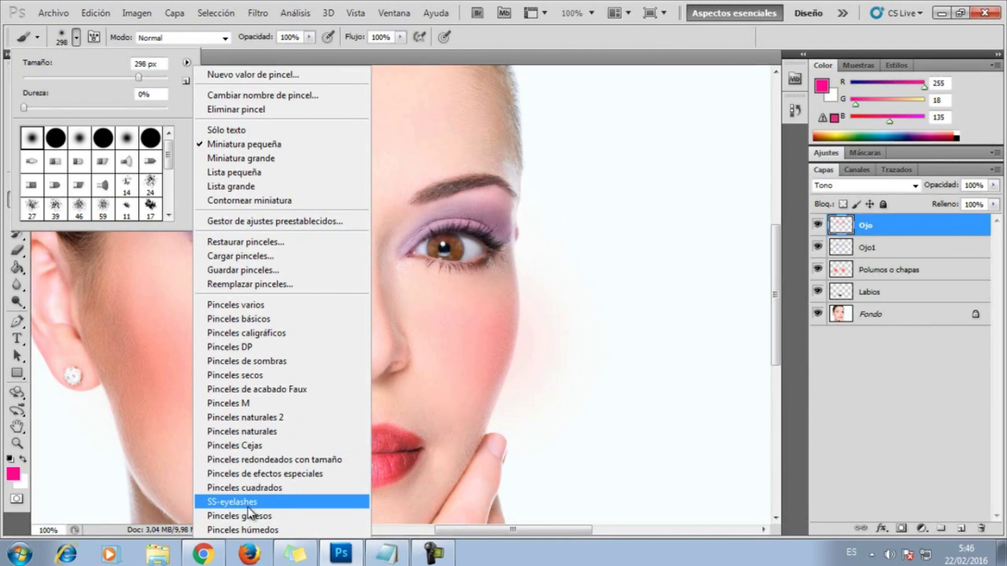
click(255, 502)
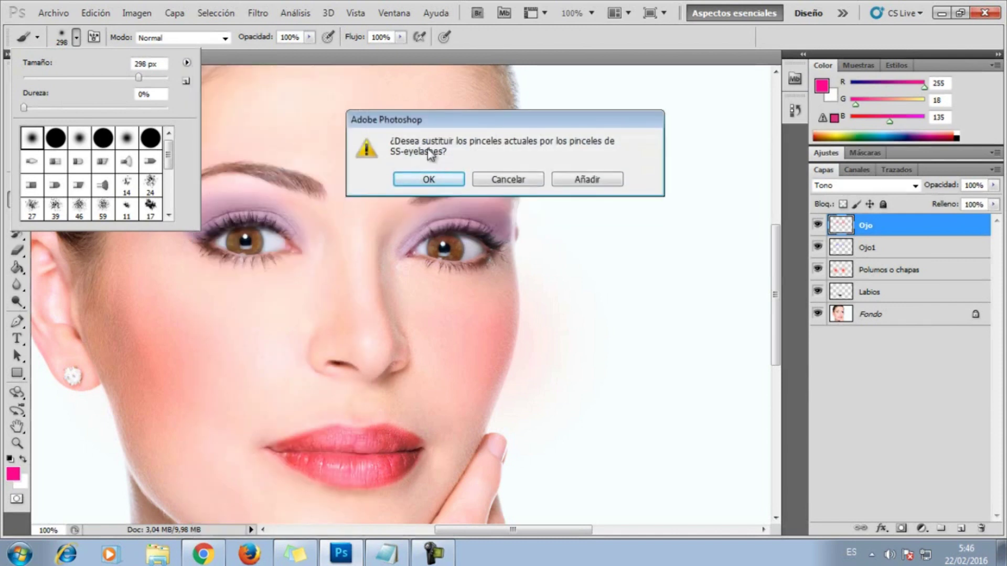
click(429, 179)
drag(172, 160, 172, 182)
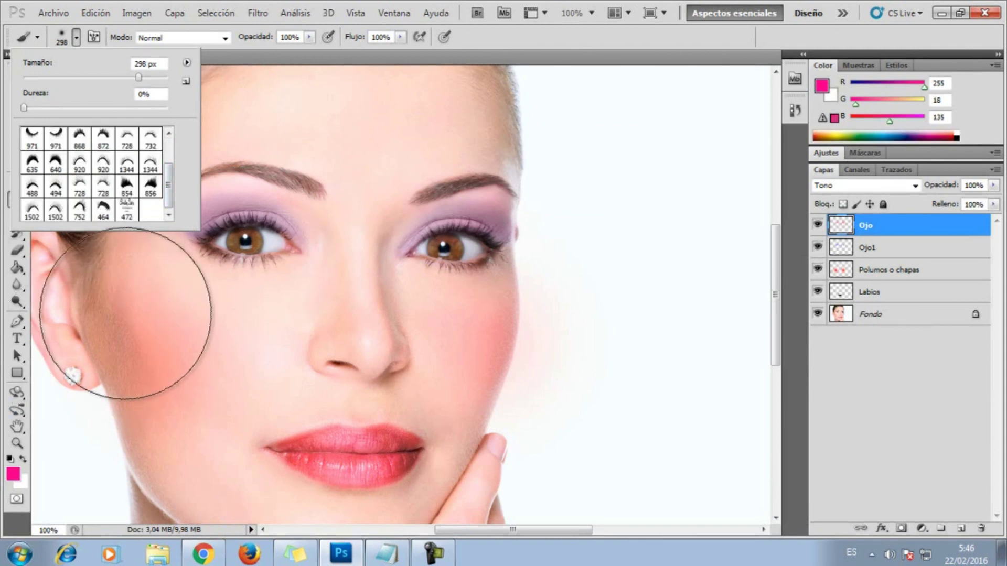
mouse_move(169, 192)
mouse_down()
mouse_move(170, 178)
mouse_move(171, 187)
mouse_up()
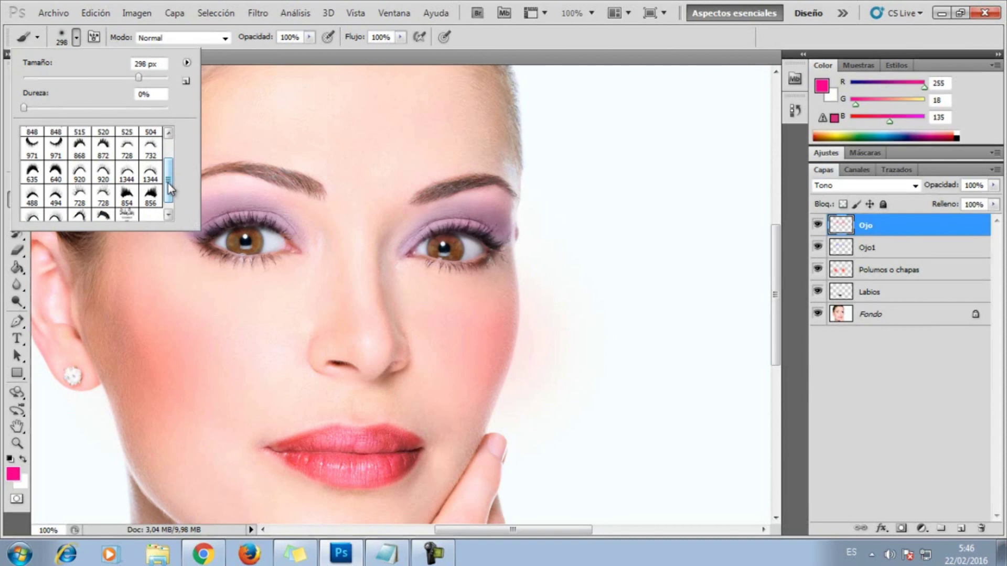
drag(169, 190, 171, 212)
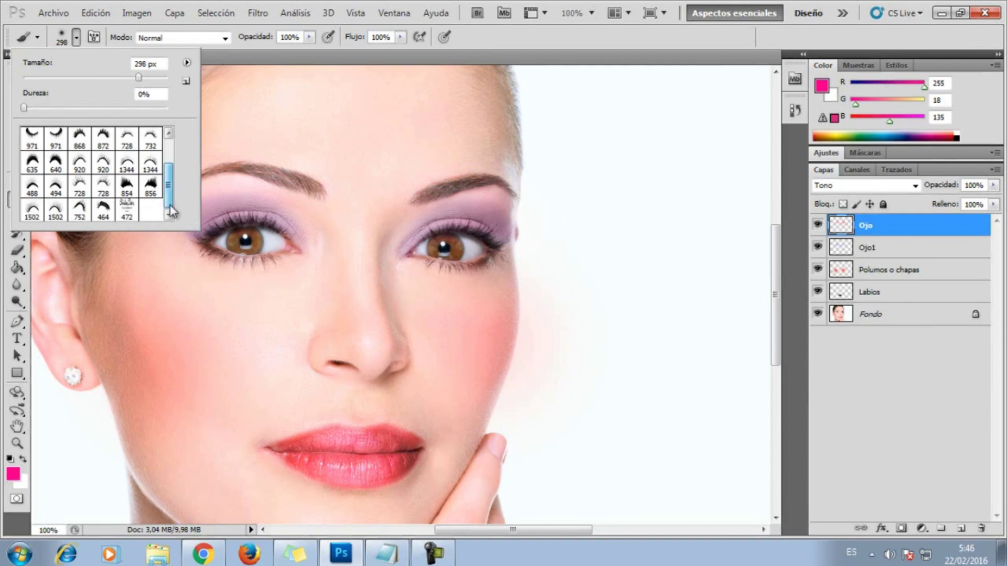
click(32, 212)
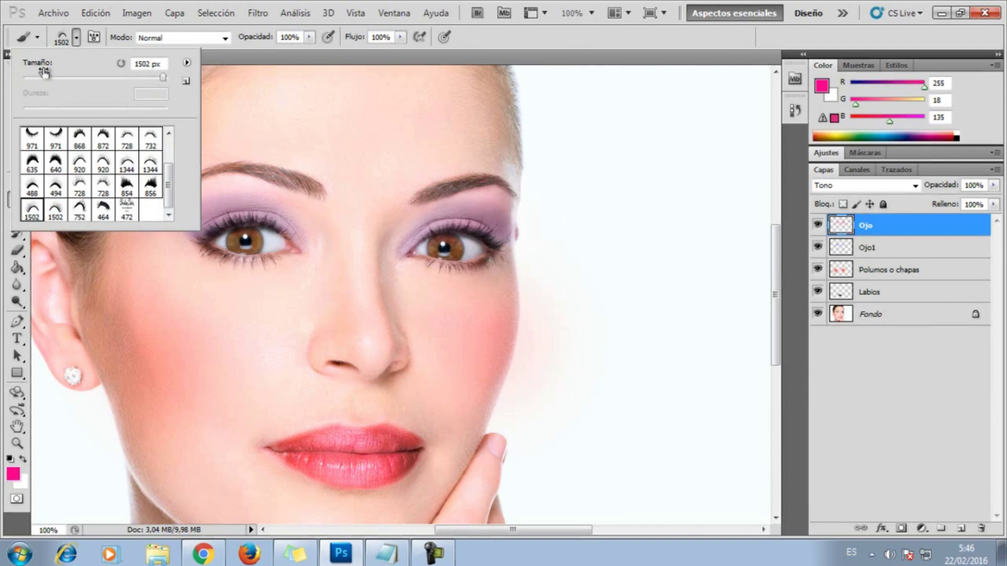
drag(163, 77, 128, 79)
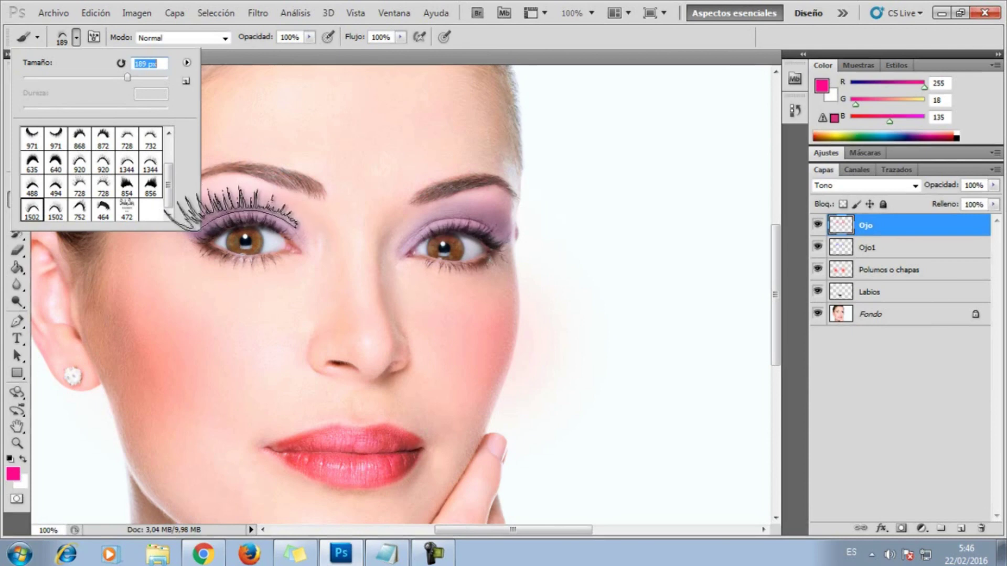
- Create a new layer named Pestañas
click(174, 13)
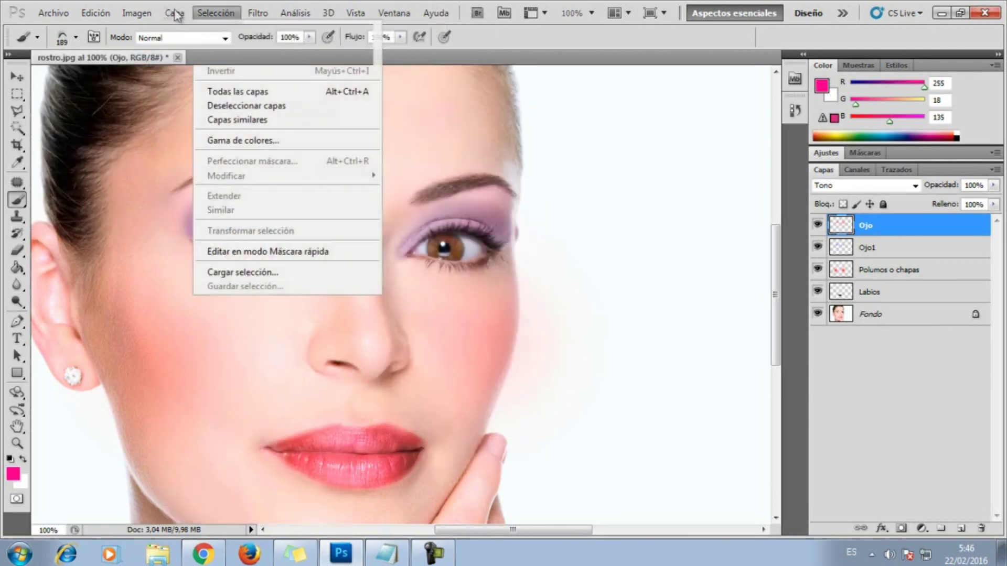
click(359, 29)
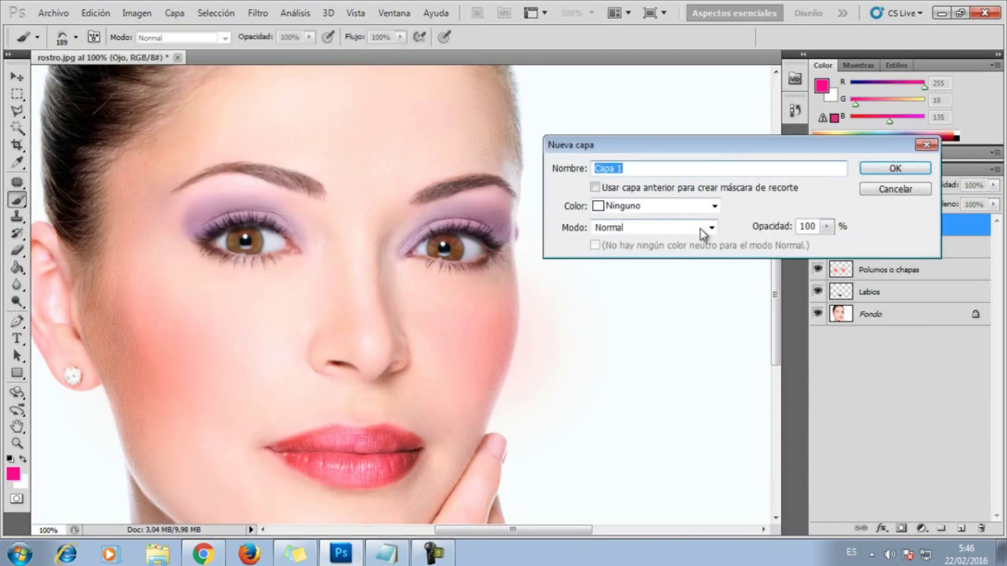
text(Pest)
text(añas)
key(Return)
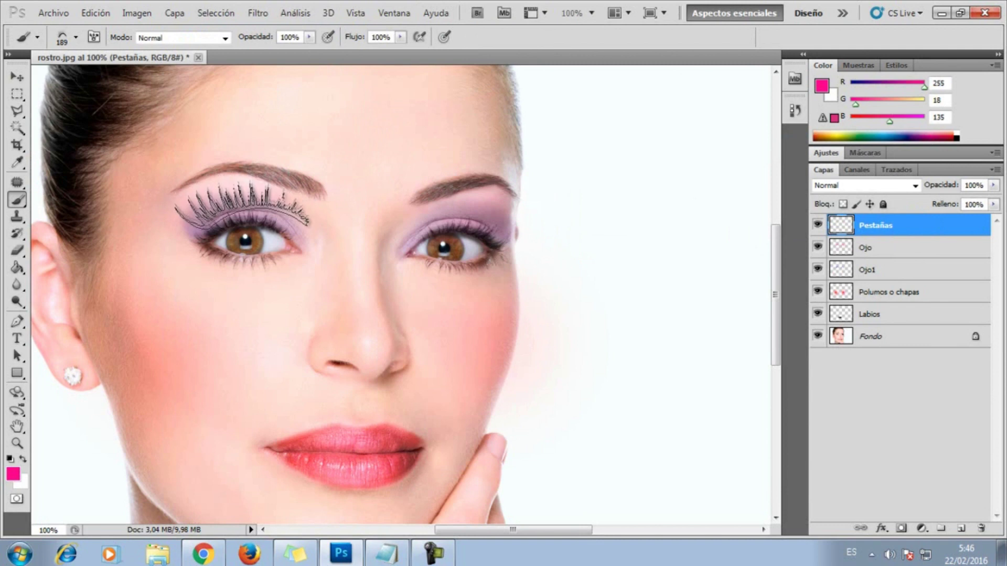
- Set the foreground to black and stamp black eyelashes over the left eye
click(236, 215)
key(ctrl+z)
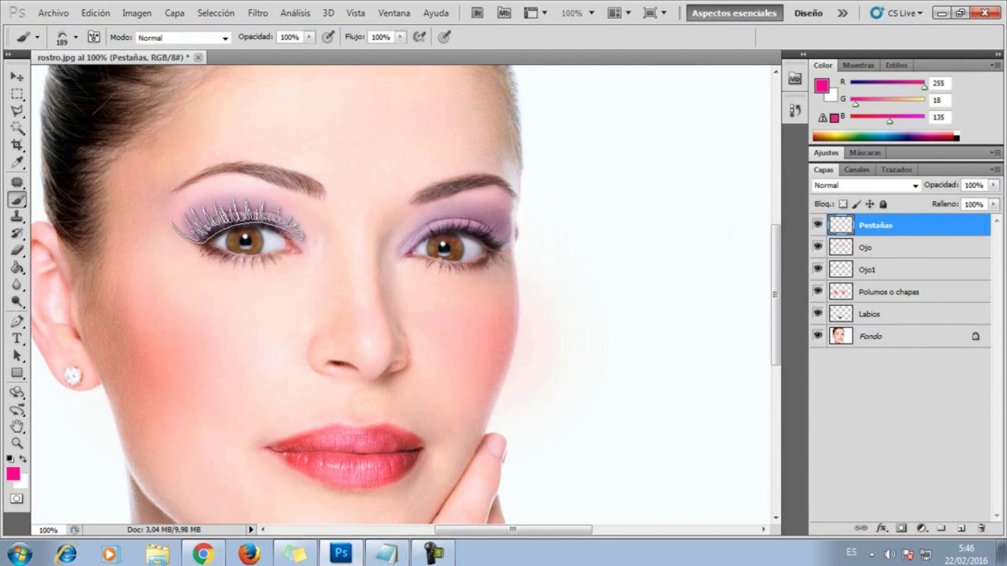
click(237, 221)
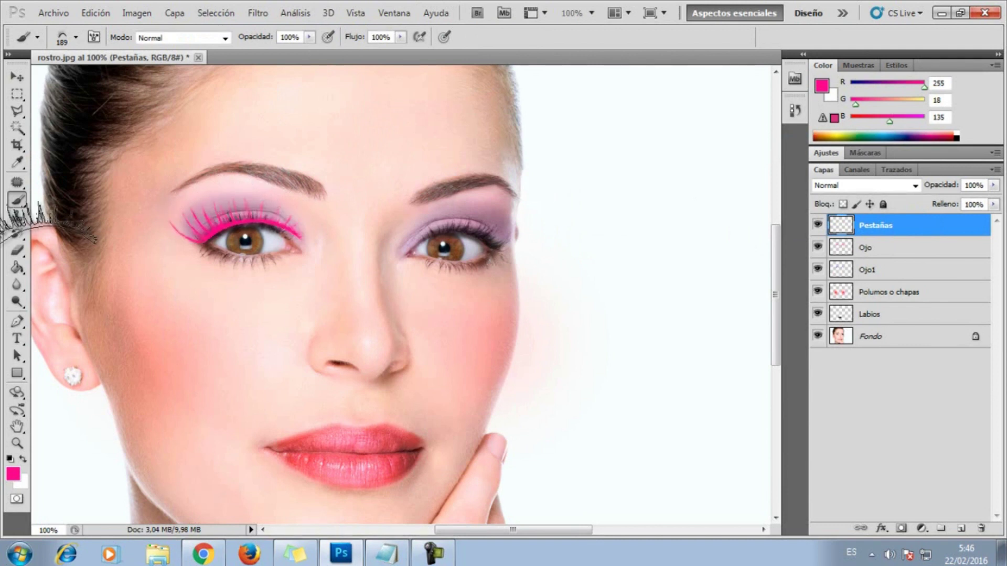
key(ctrl+z)
click(13, 474)
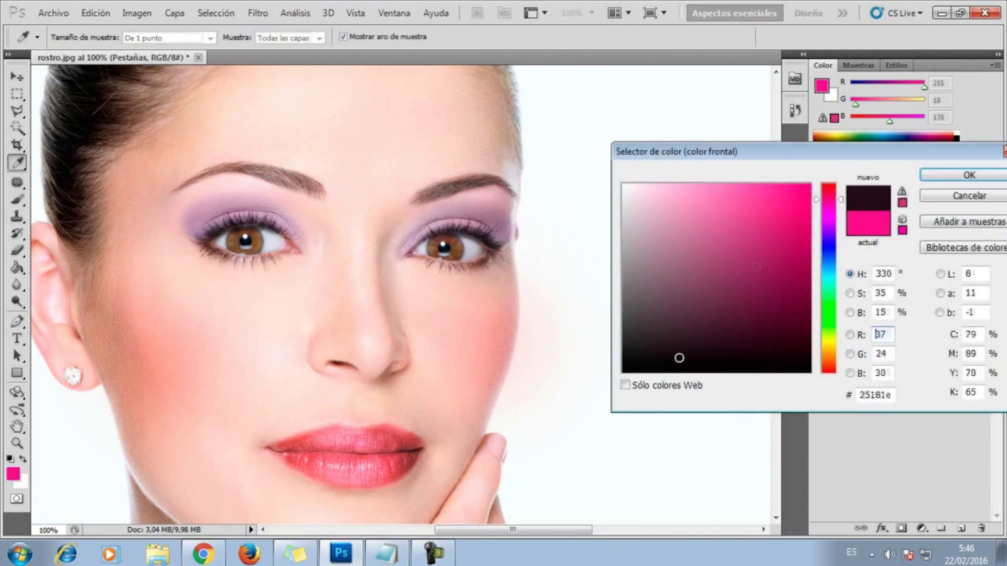
drag(679, 355, 623, 373)
click(949, 178)
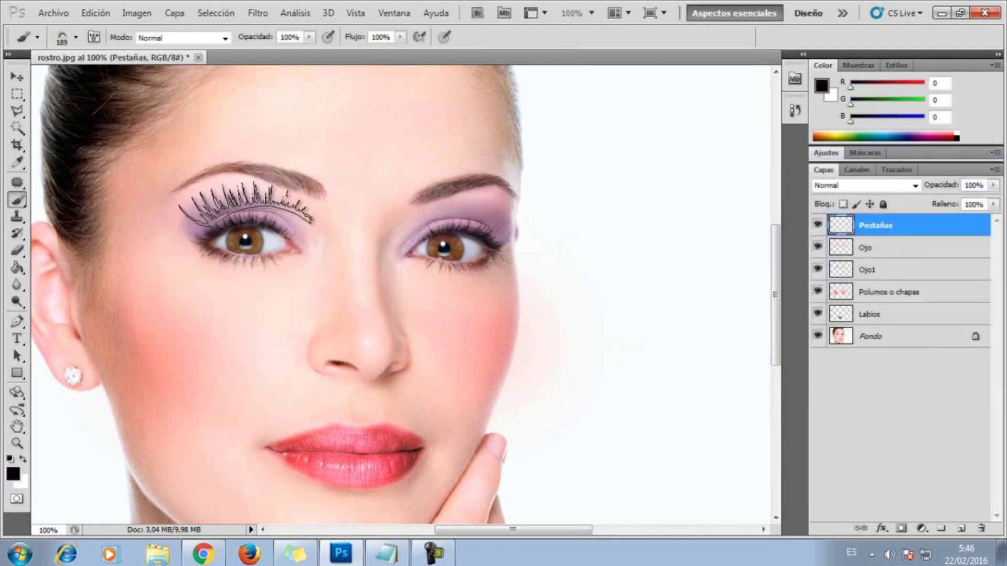
click(237, 220)
click(17, 77)
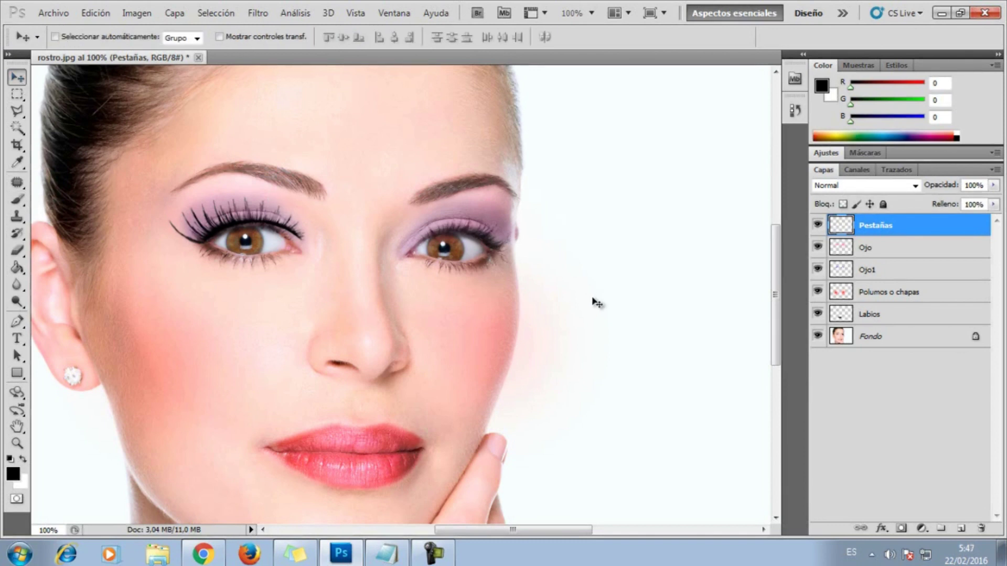
- Warp the Pestañas eyelashes with Deformar to hug the left eye's upper lid
key(ctrl+t)
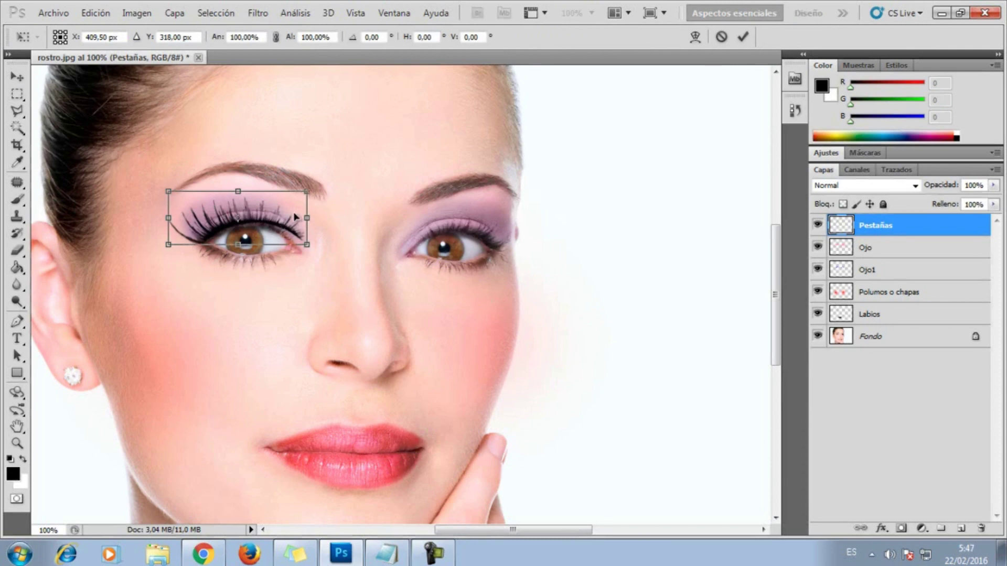
right_click(307, 218)
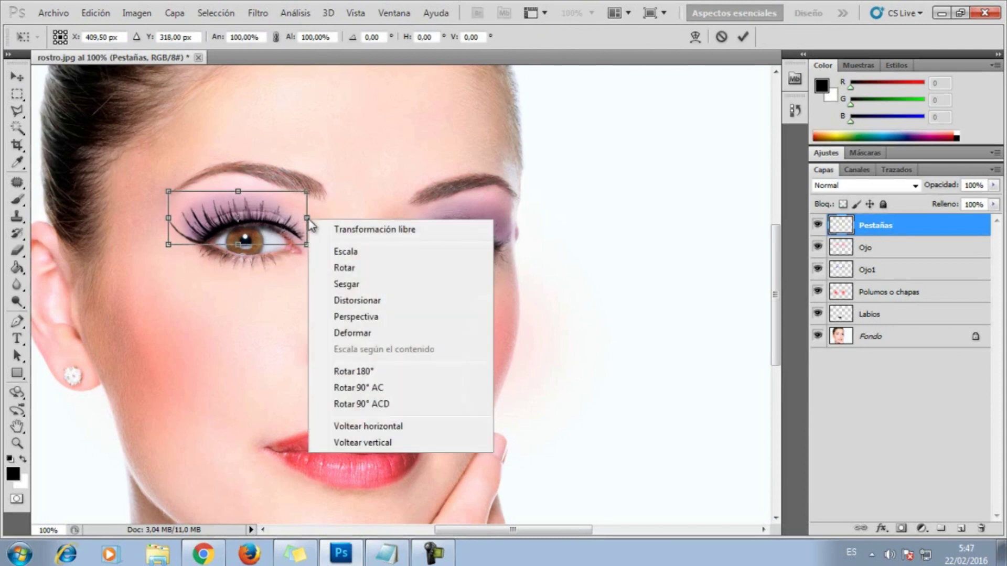
click(351, 334)
drag(308, 245, 302, 259)
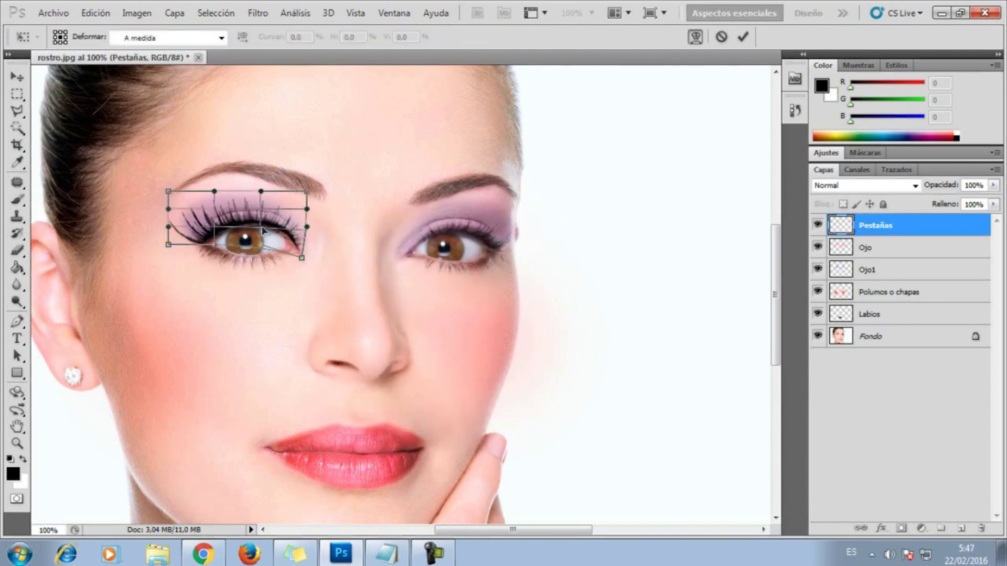
drag(261, 193, 257, 189)
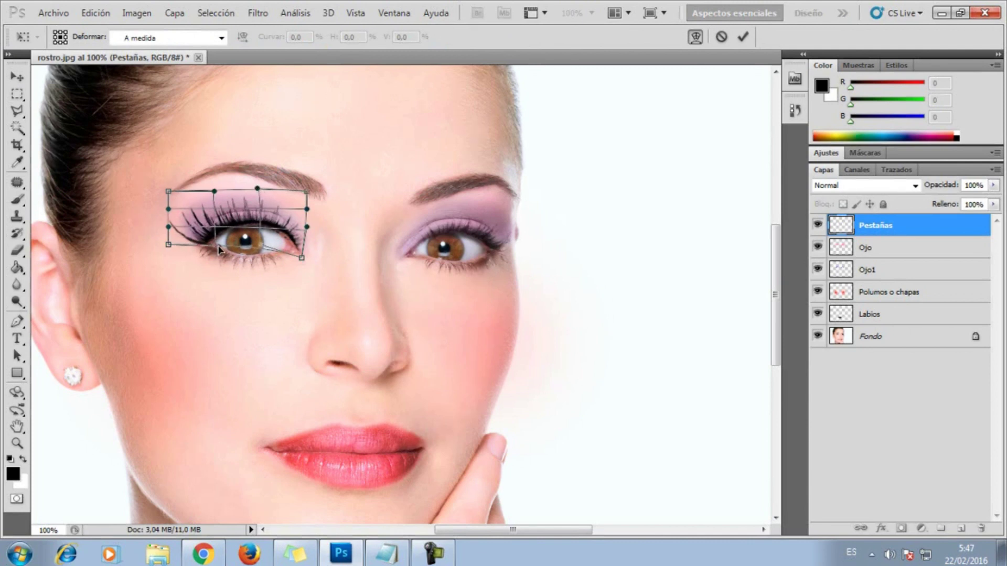
drag(307, 210, 303, 234)
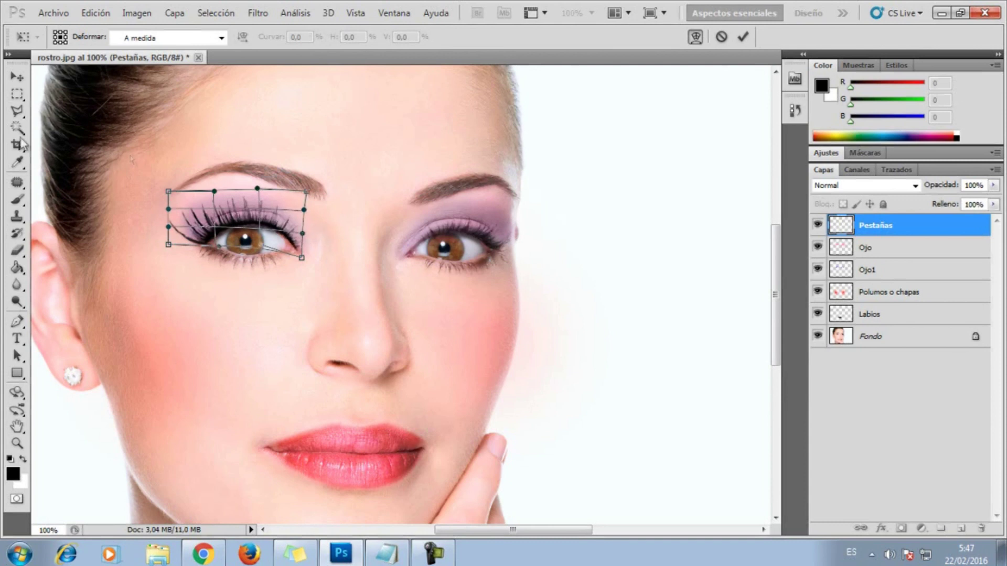
key(Return)
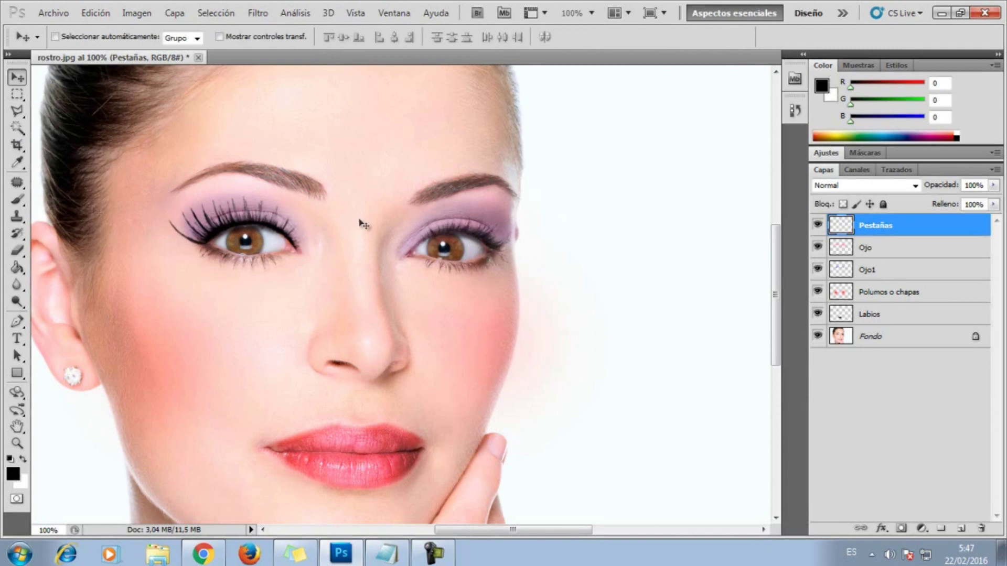
- Duplicate the Pestañas layer and move the copy down onto the cheek
right_click(890, 227)
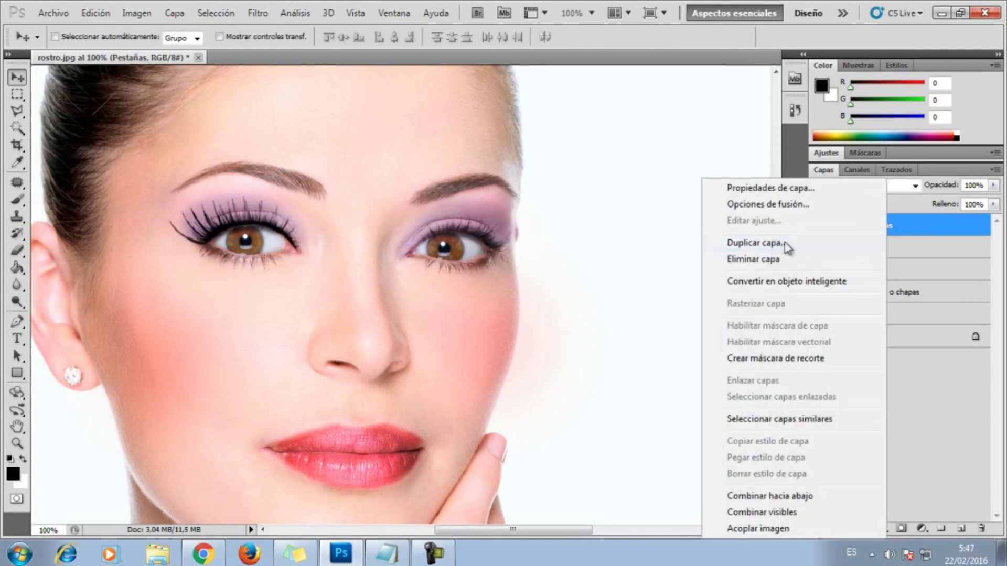
click(783, 243)
click(632, 168)
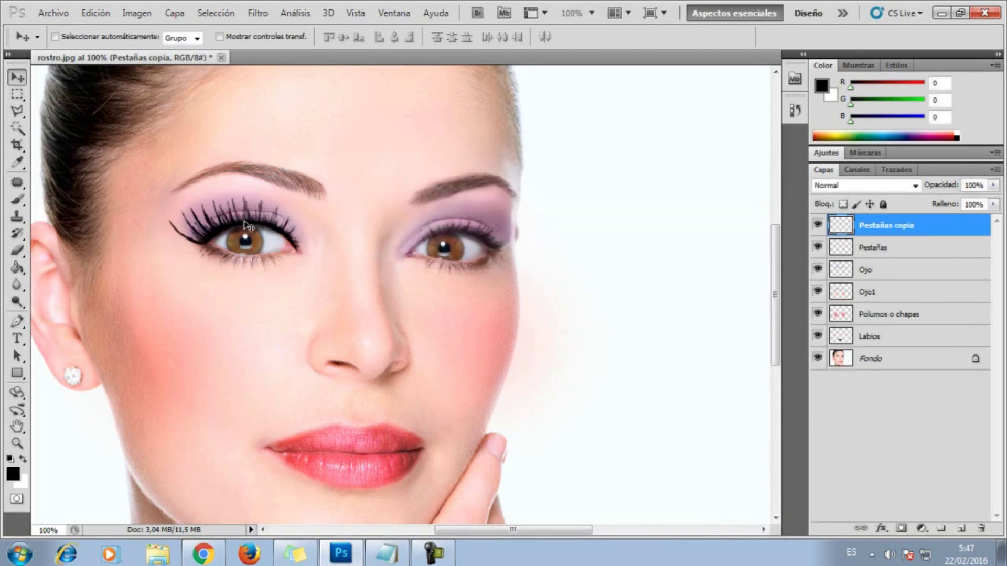
drag(246, 225, 245, 323)
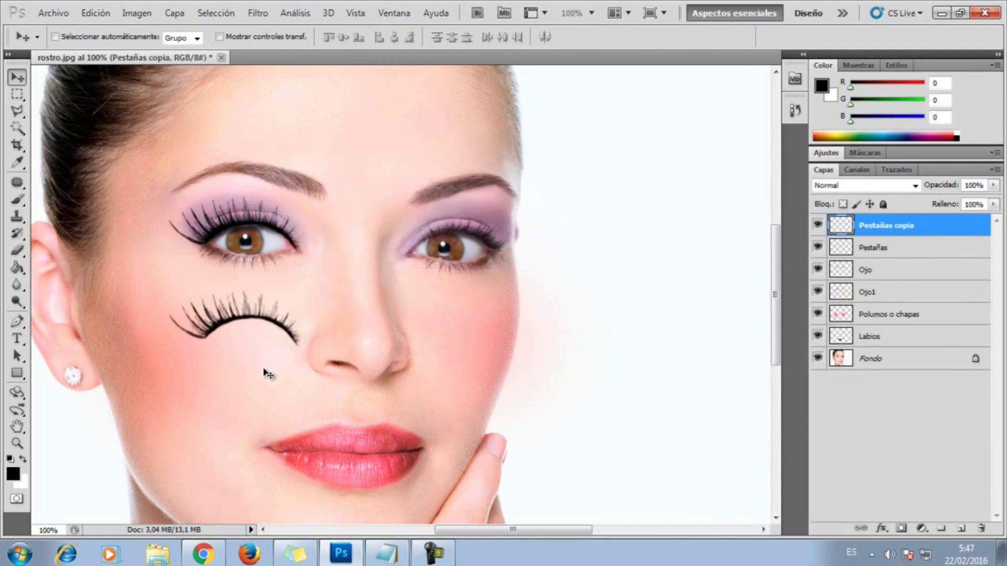
- Flip the eyelash copy horizontally and position it over the right eye
key(ctrl+t)
right_click(258, 314)
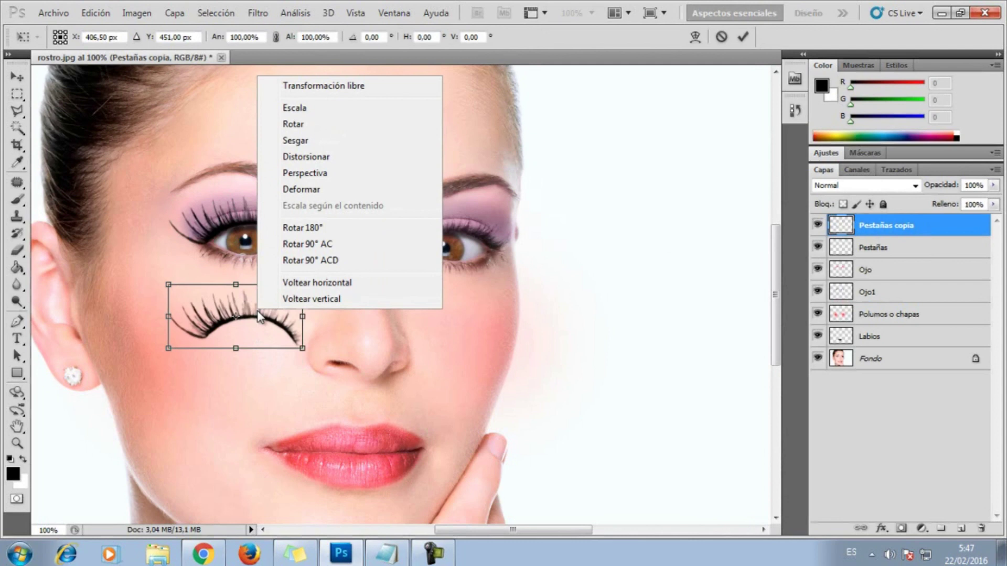
click(321, 283)
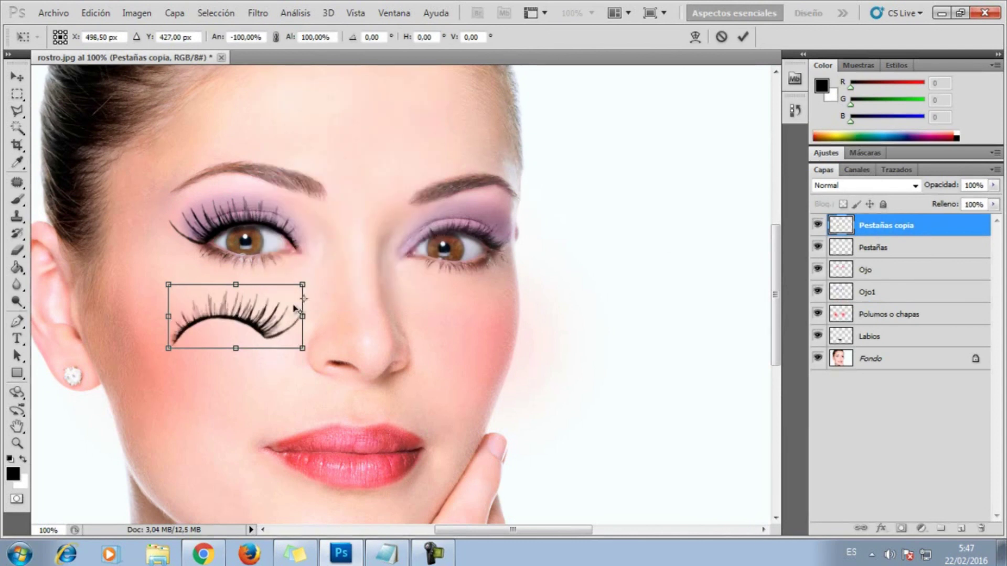
mouse_move(262, 326)
mouse_down()
mouse_move(496, 234)
mouse_move(492, 241)
mouse_up()
key(Up)
key(Up)
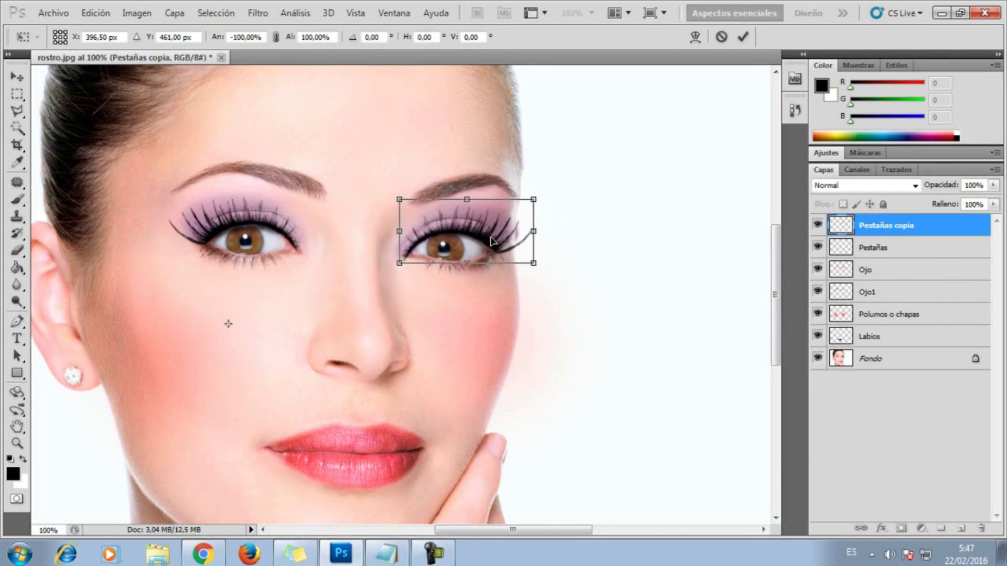
drag(492, 242, 492, 240)
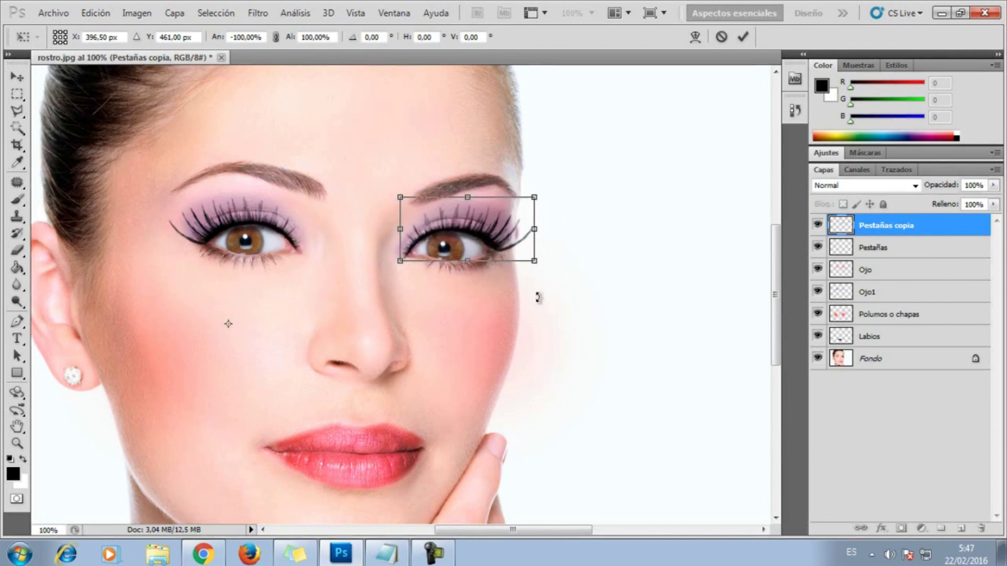
key(Return)
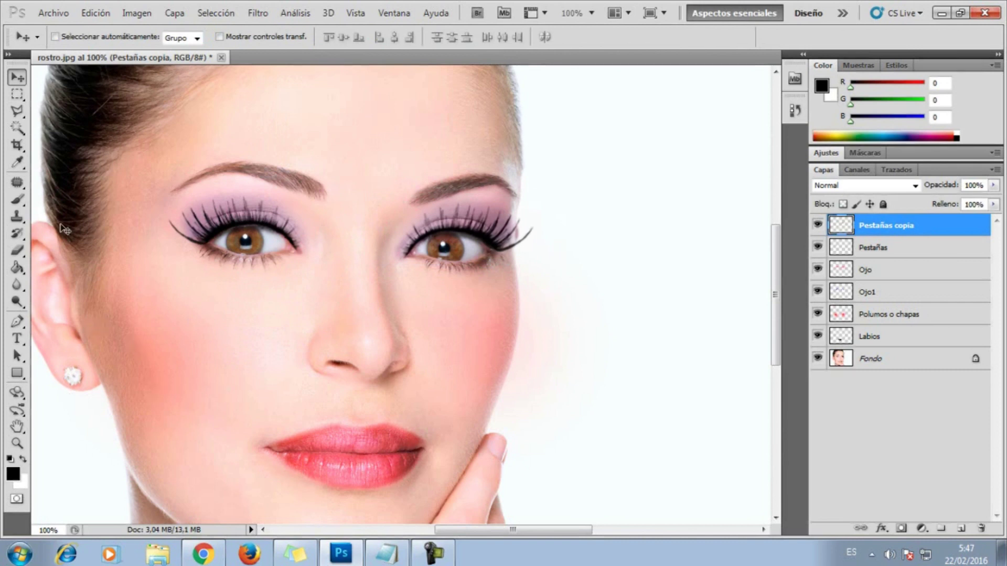
click(17, 251)
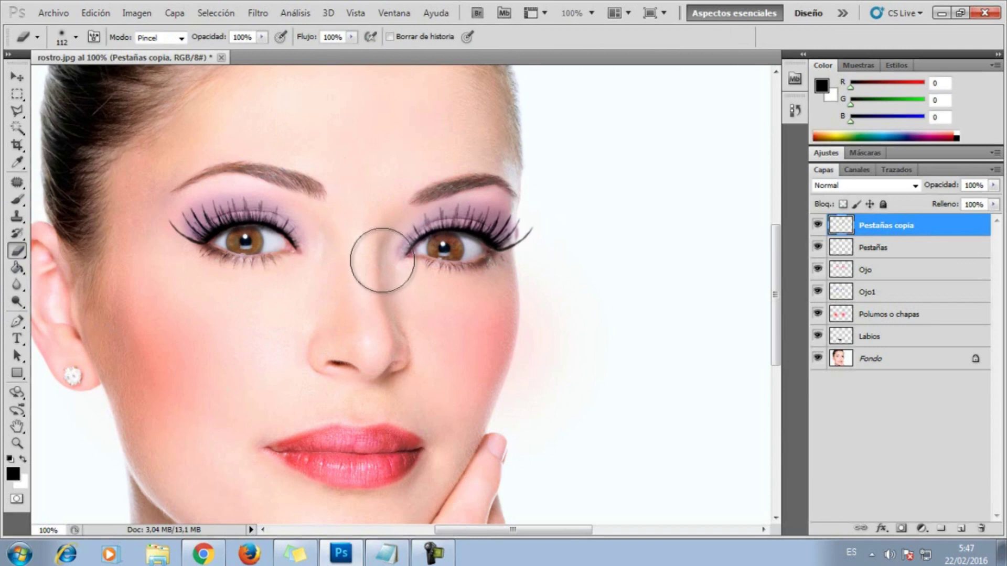
- Fade the original Pestañas layer's opacity to 65% with the slider
click(873, 250)
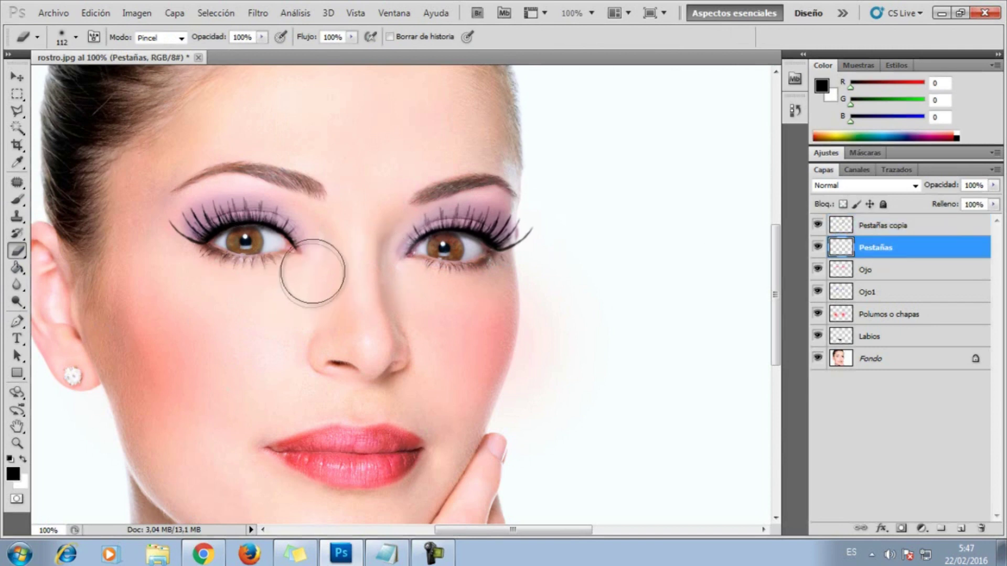
click(19, 78)
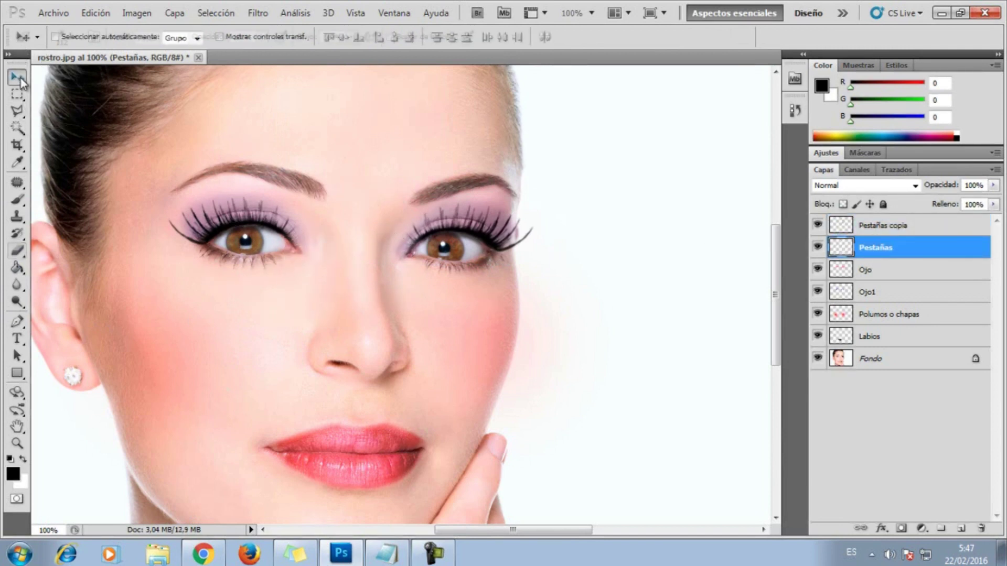
key(ctrl+minus)
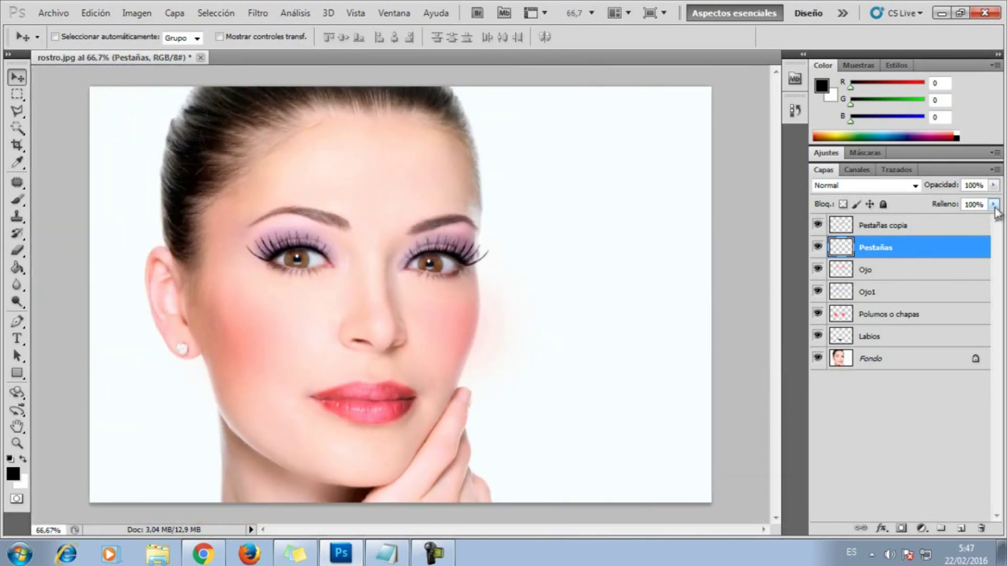
click(993, 185)
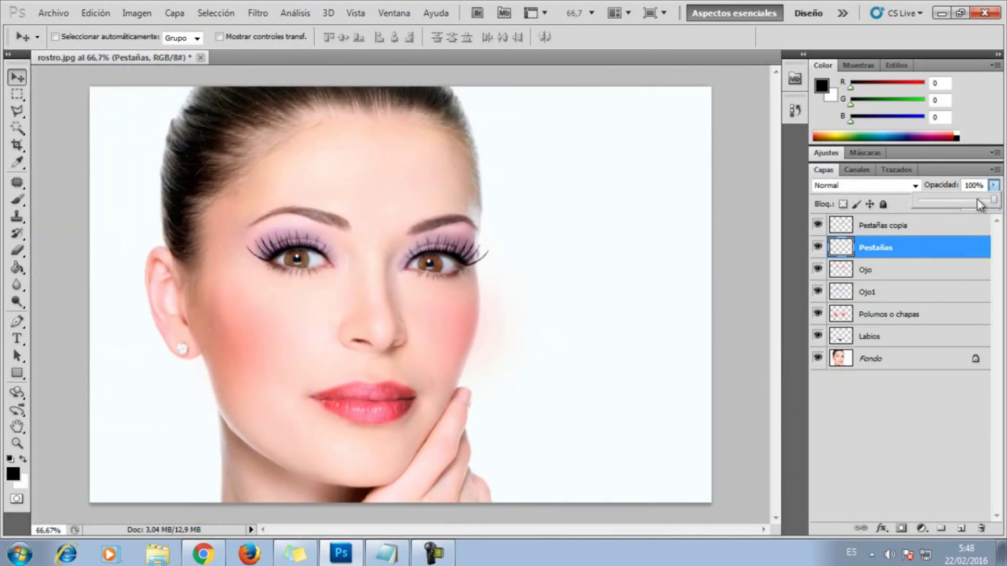
drag(979, 205, 970, 205)
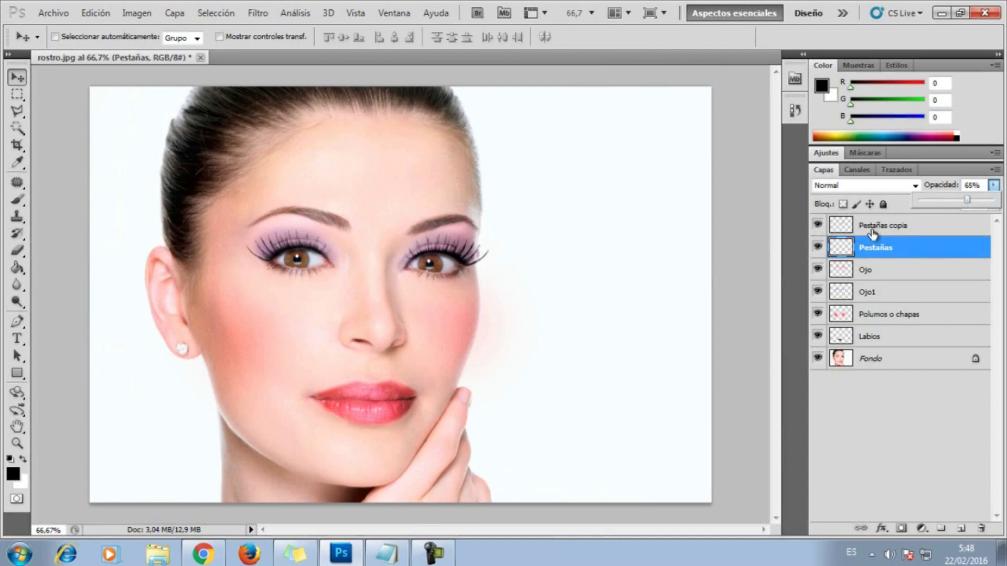
- Set the Pestañas copia layer's opacity by typing 95 into Opacidad
click(871, 226)
double_click(973, 185)
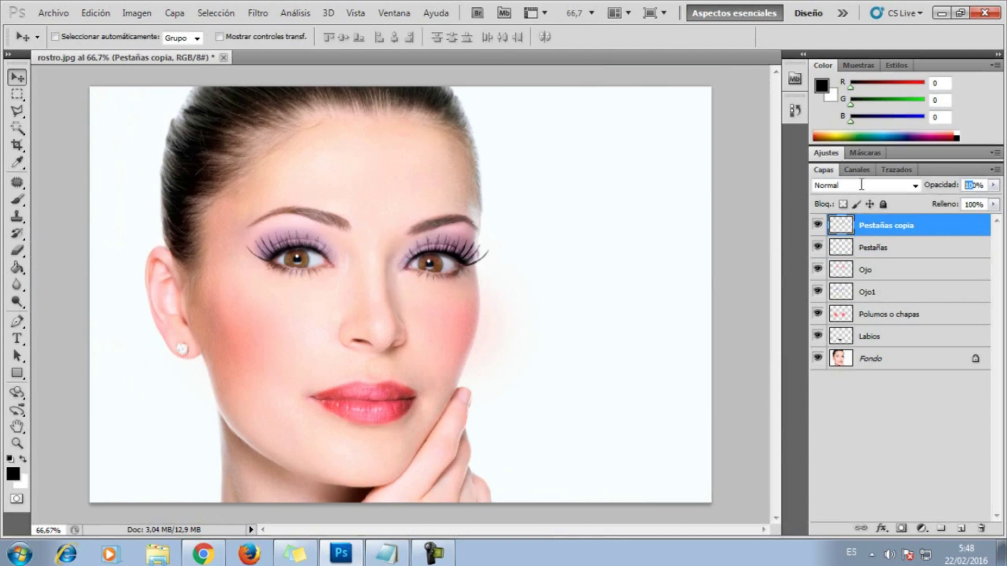
text(9)
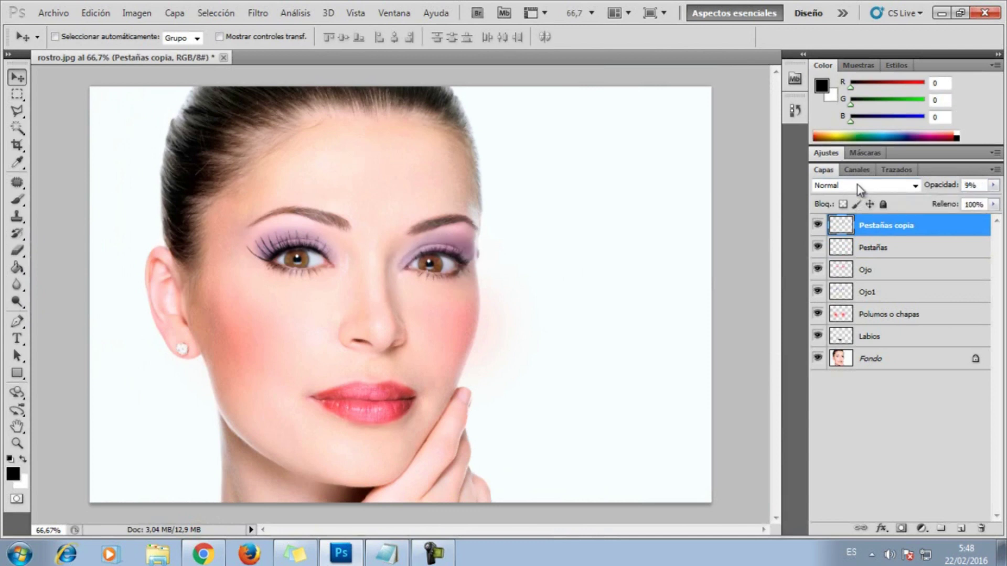
text(5)
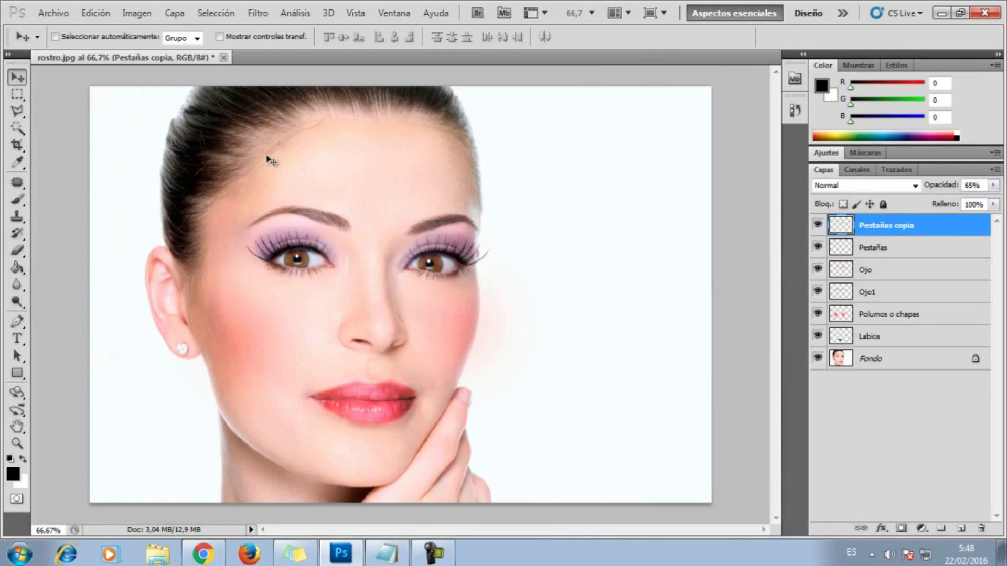
click(174, 18)
mouse_move(393, 12)
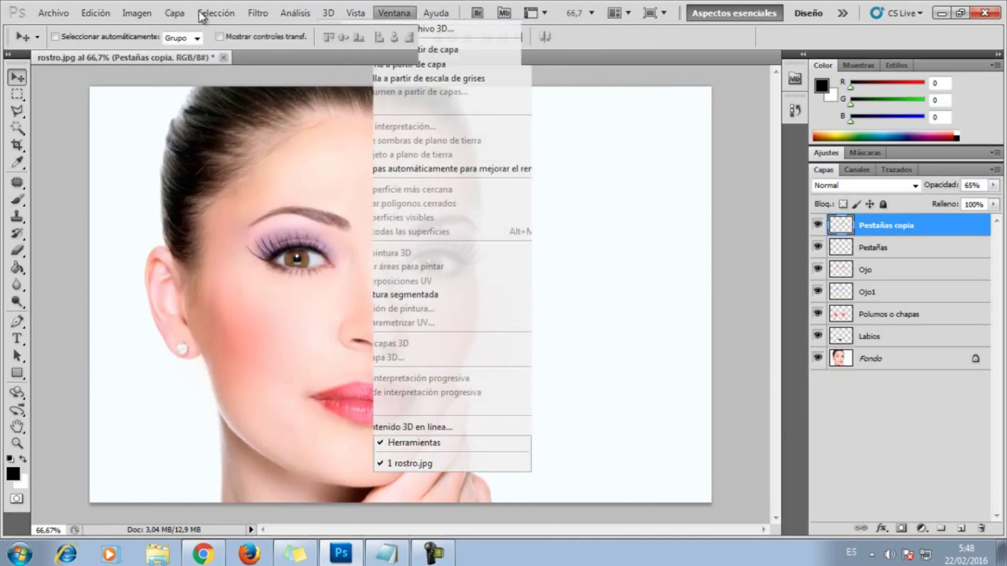
- Create a new layer named Cejas
click(450, 34)
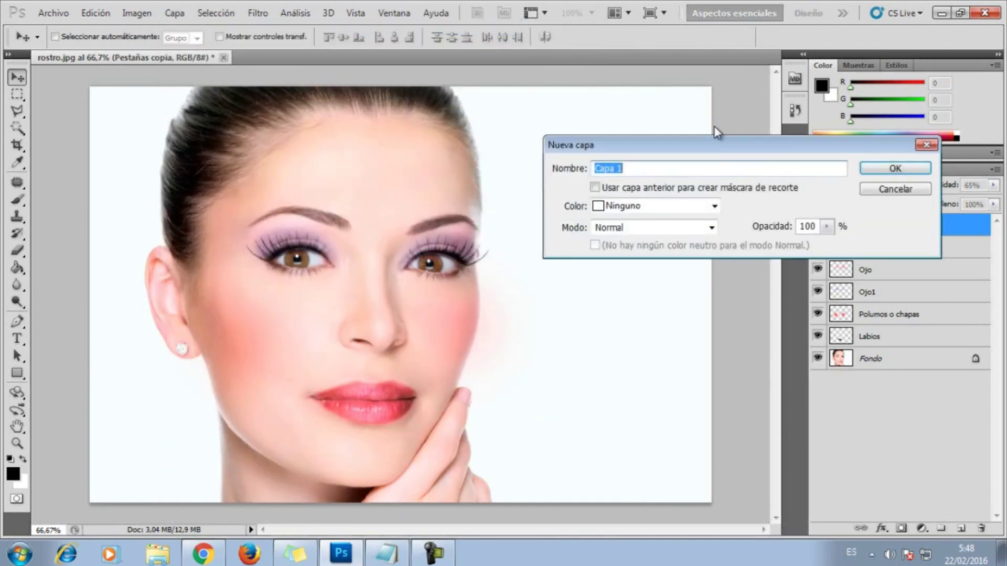
text(Ceas)
key(BackSpace)
key(BackSpace)
text(jas)
key(Return)
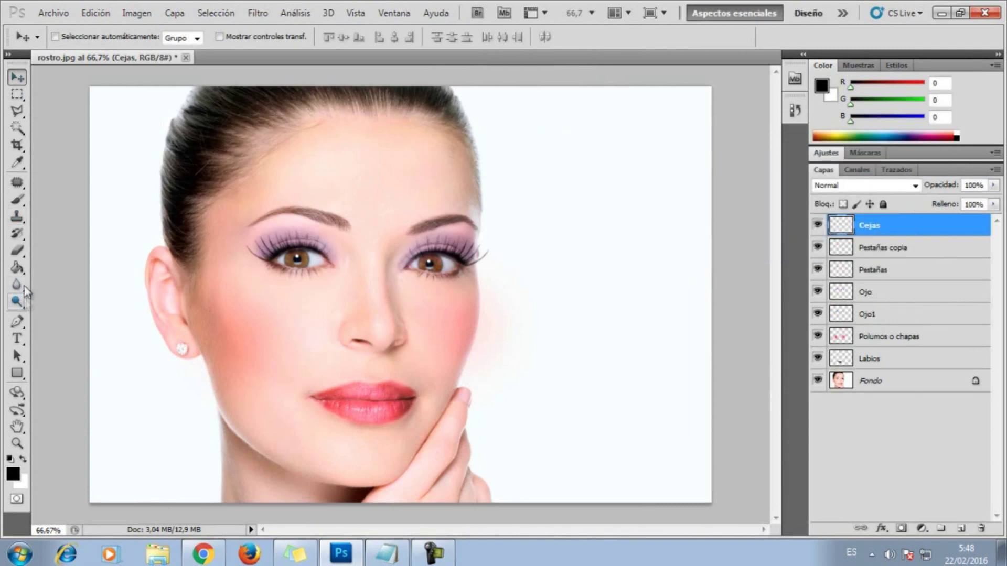
- Restore the default brushes, pick a soft round 24 px brush, and paint the left eyebrow
click(18, 200)
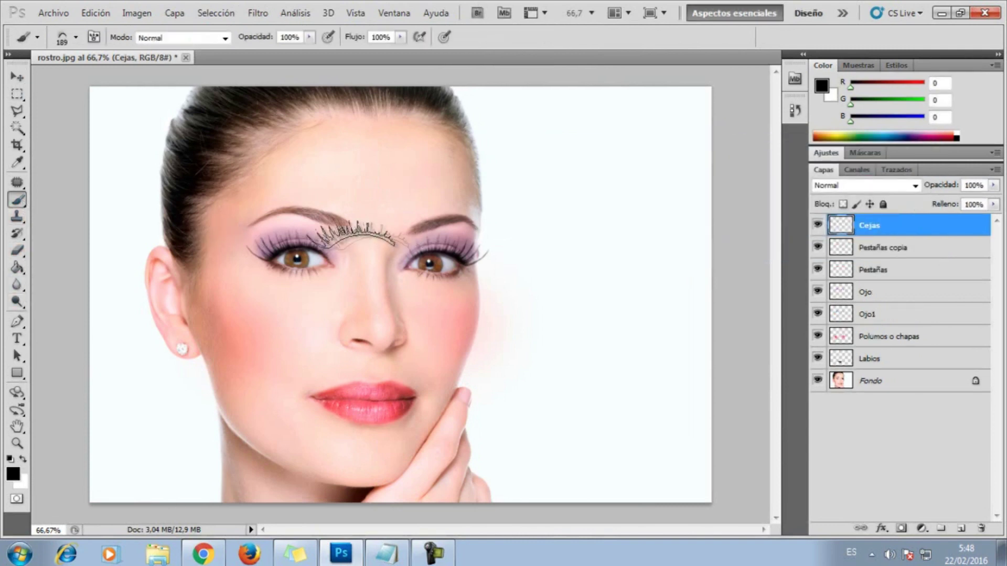
click(76, 37)
click(187, 64)
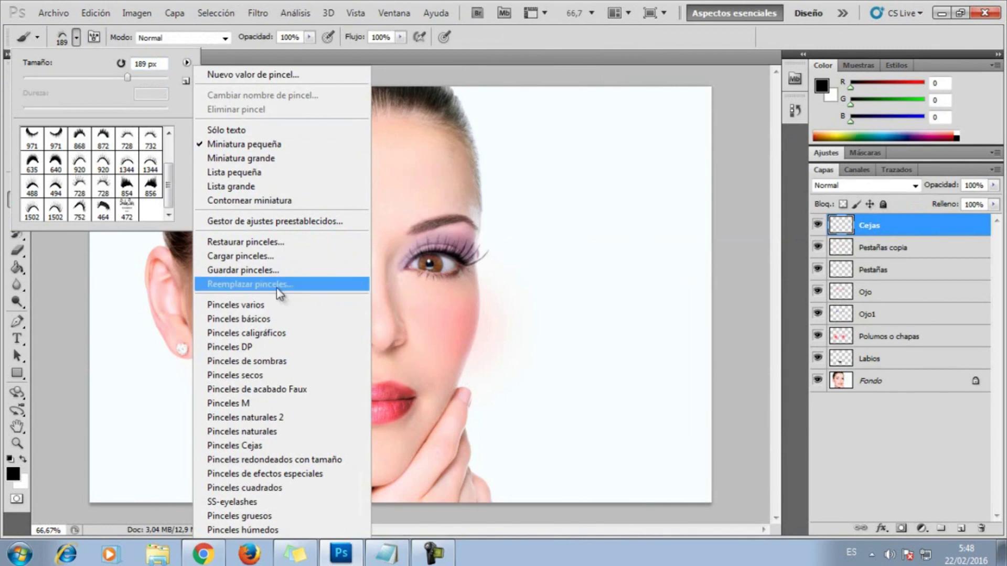
click(250, 244)
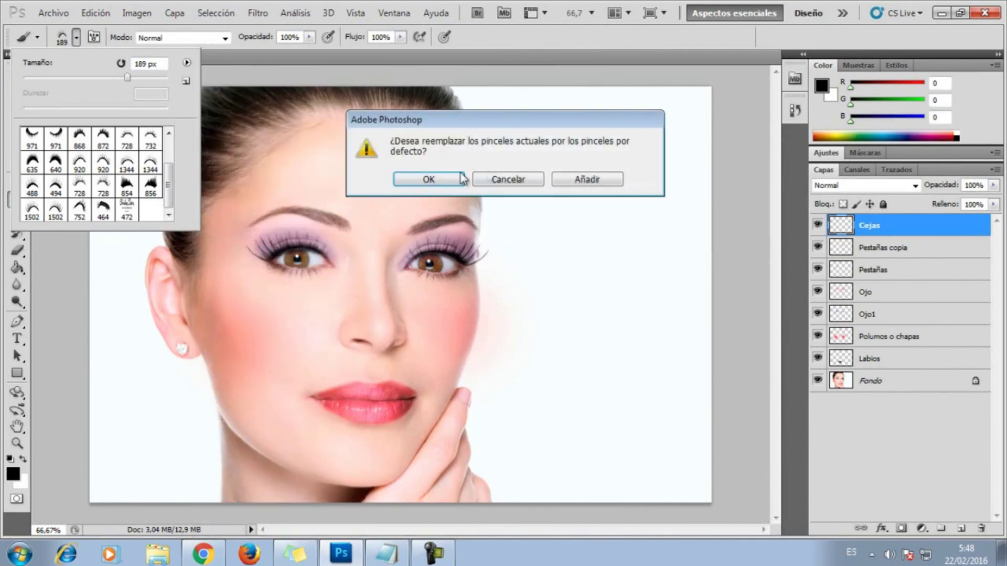
click(427, 175)
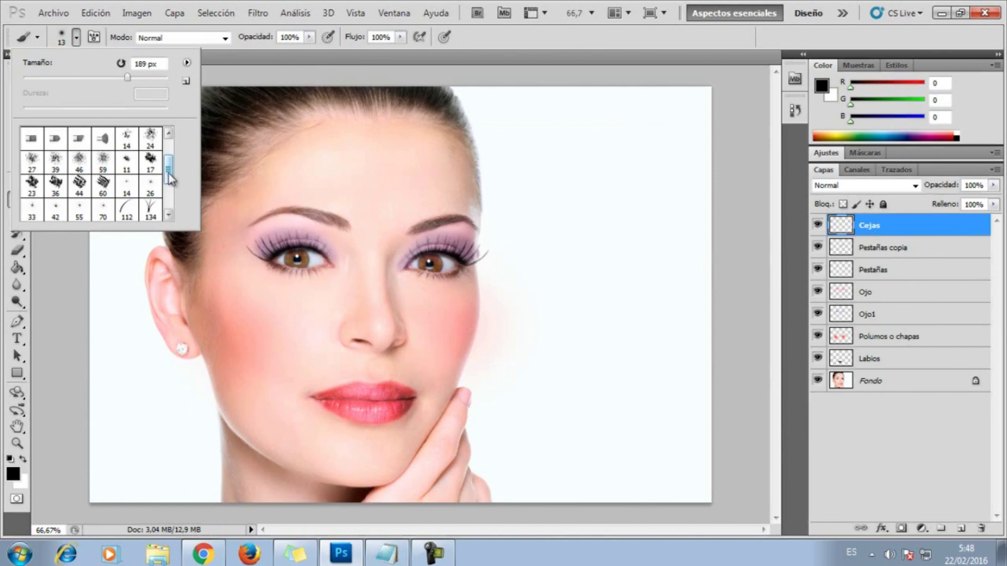
scroll(168, 173, up, 2)
click(33, 137)
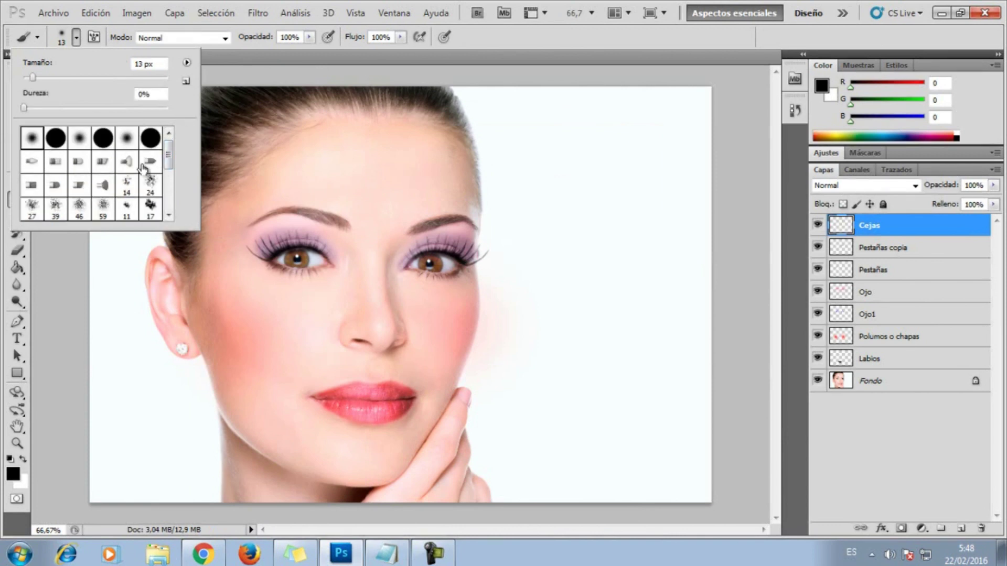
drag(32, 78, 40, 78)
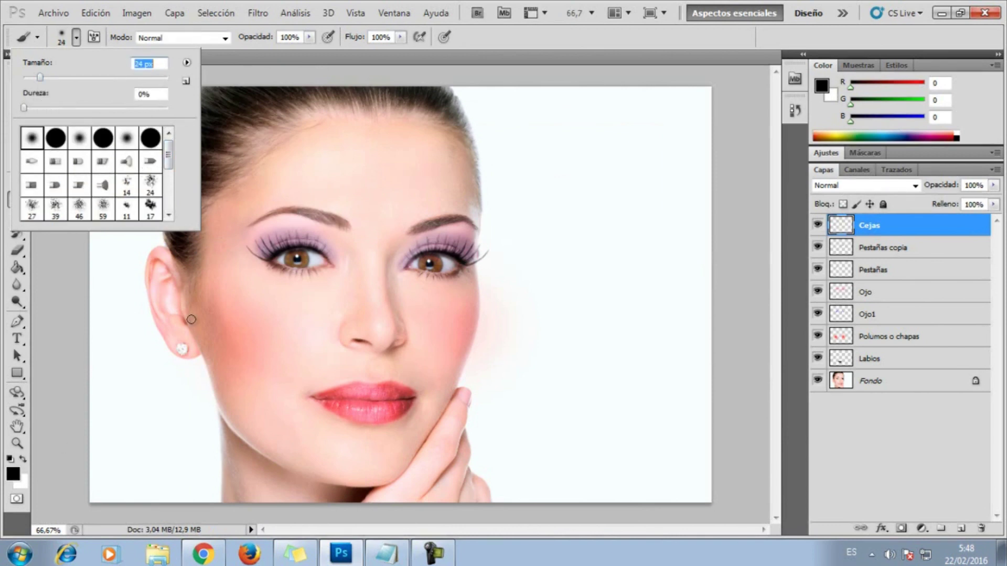
mouse_move(343, 227)
mouse_down()
mouse_move(295, 212)
mouse_move(253, 223)
mouse_move(294, 211)
mouse_move(345, 226)
mouse_up()
- Paint the right eyebrow, fade Cejas to 33% opacity, and pick a soft round eraser
mouse_move(415, 230)
mouse_down()
mouse_move(450, 220)
mouse_move(479, 227)
mouse_up()
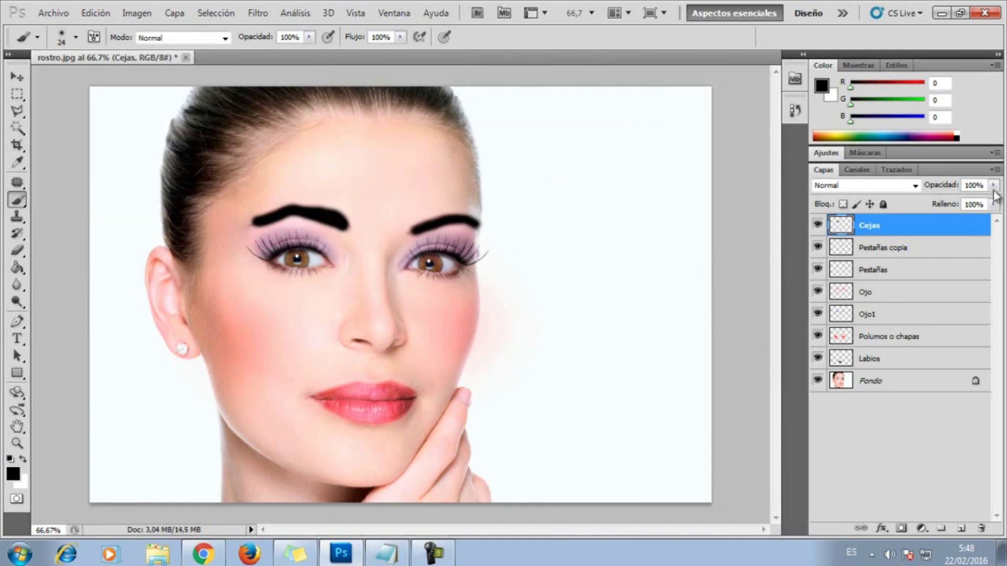
drag(993, 185, 946, 208)
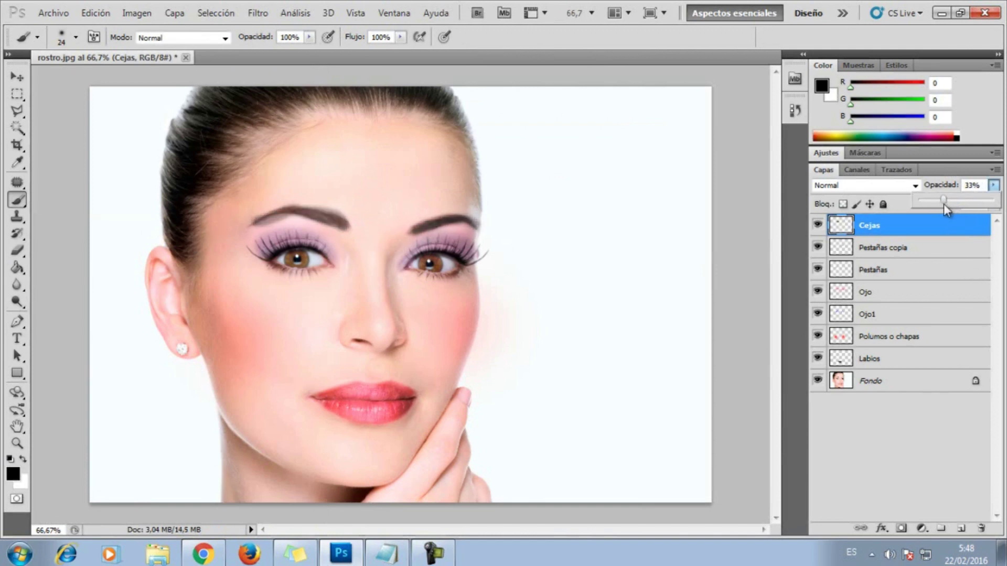
click(18, 252)
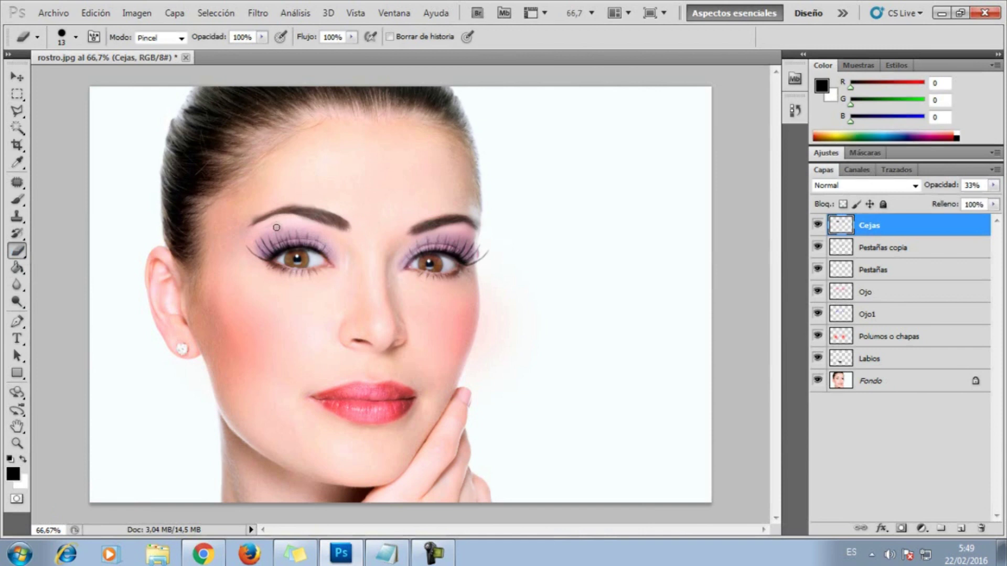
click(77, 38)
click(32, 139)
click(271, 223)
click(18, 78)
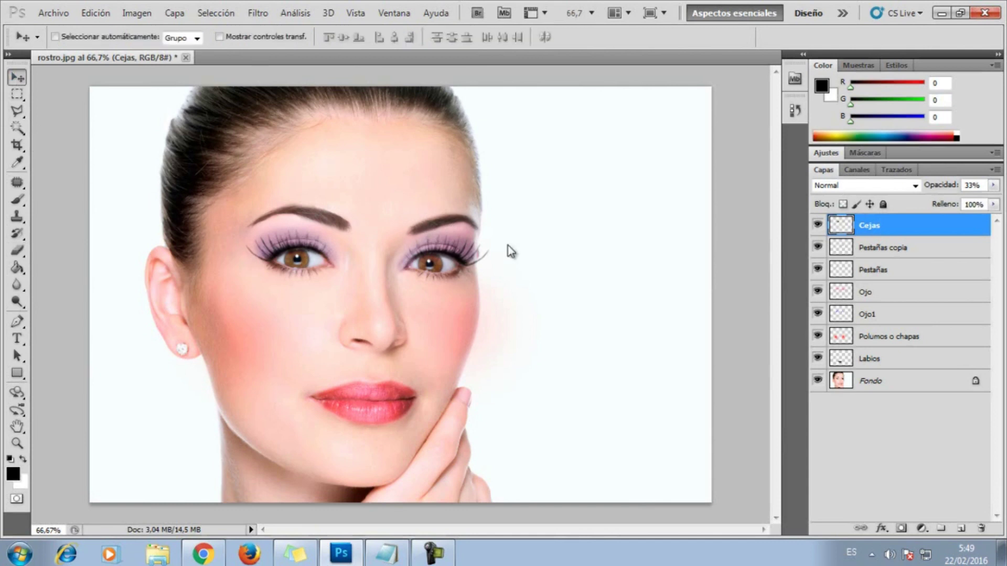